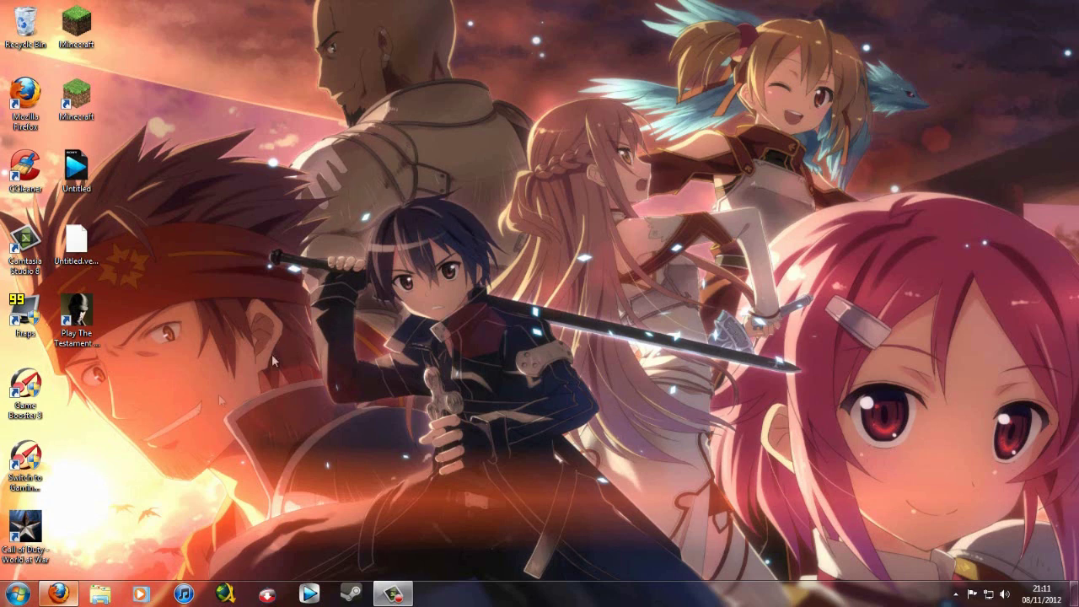
- Open the advanced system settings from the System page in Control Panel's System and Security section
click(16, 596)
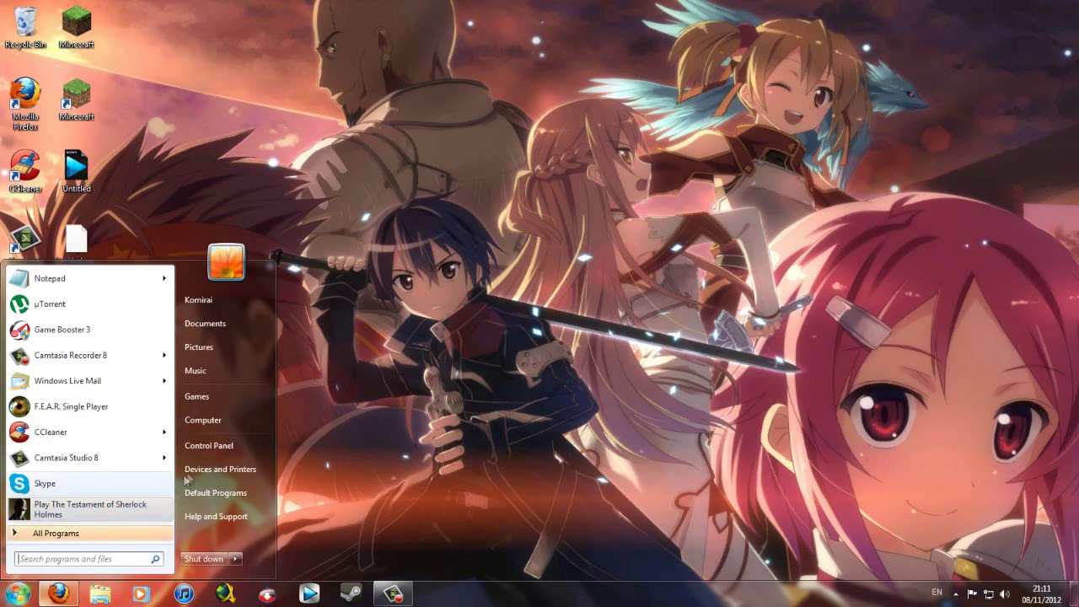
click(213, 448)
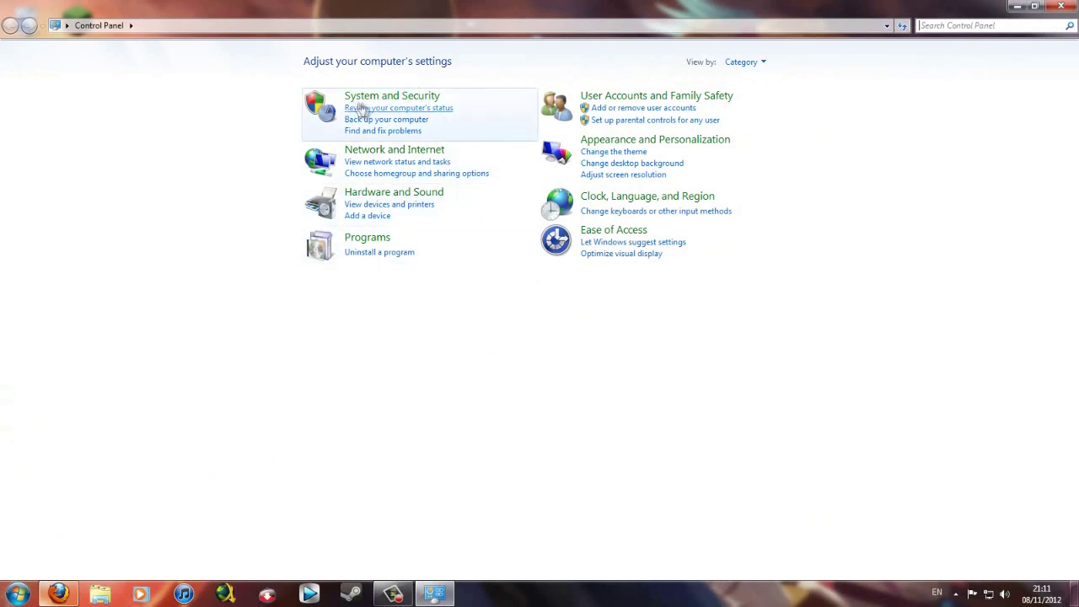
click(393, 98)
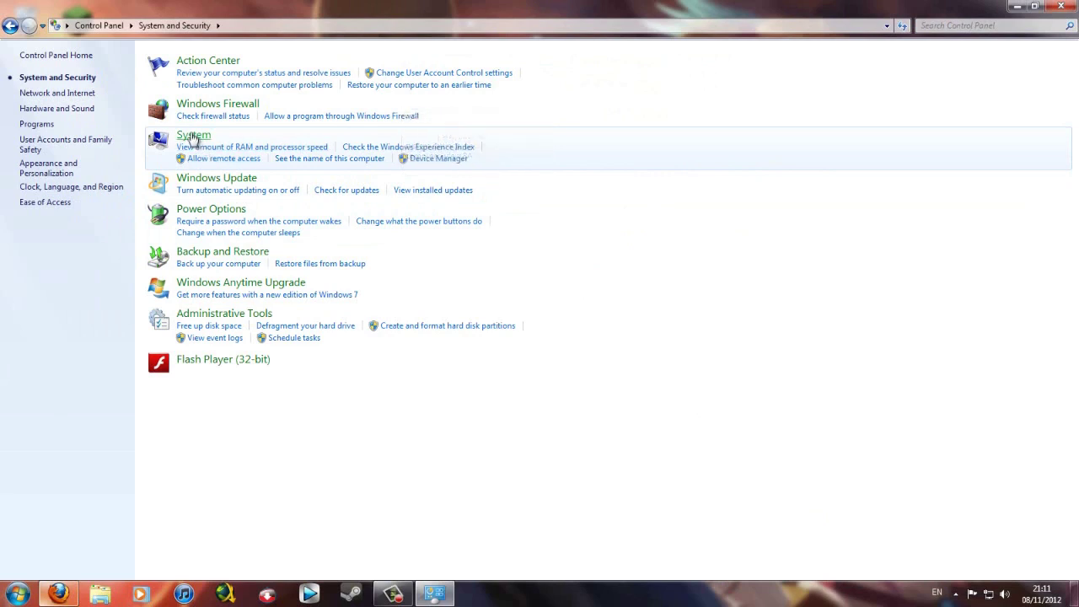
click(271, 150)
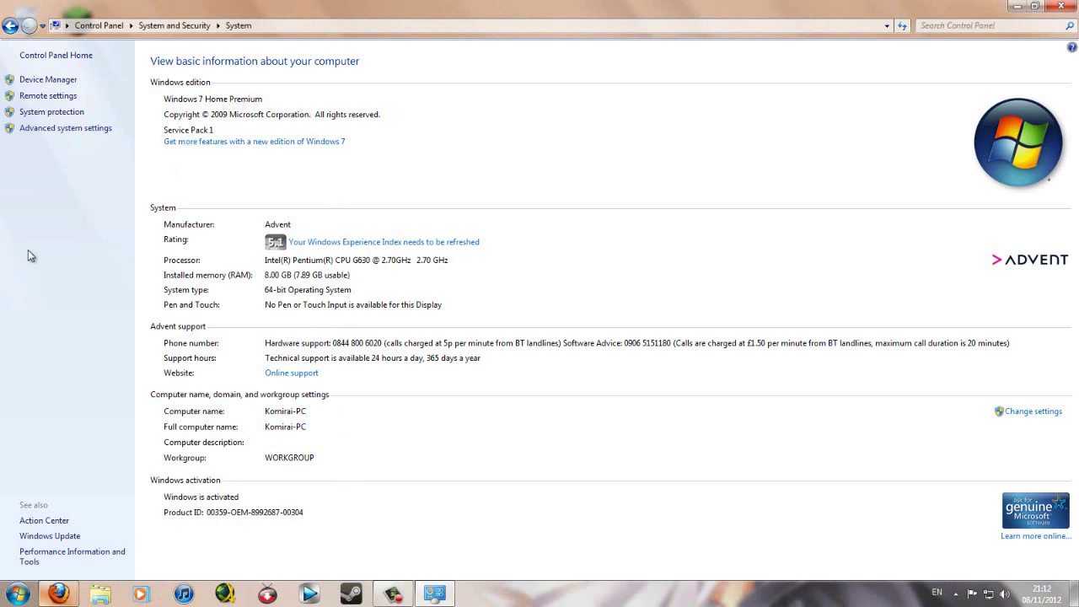
click(50, 130)
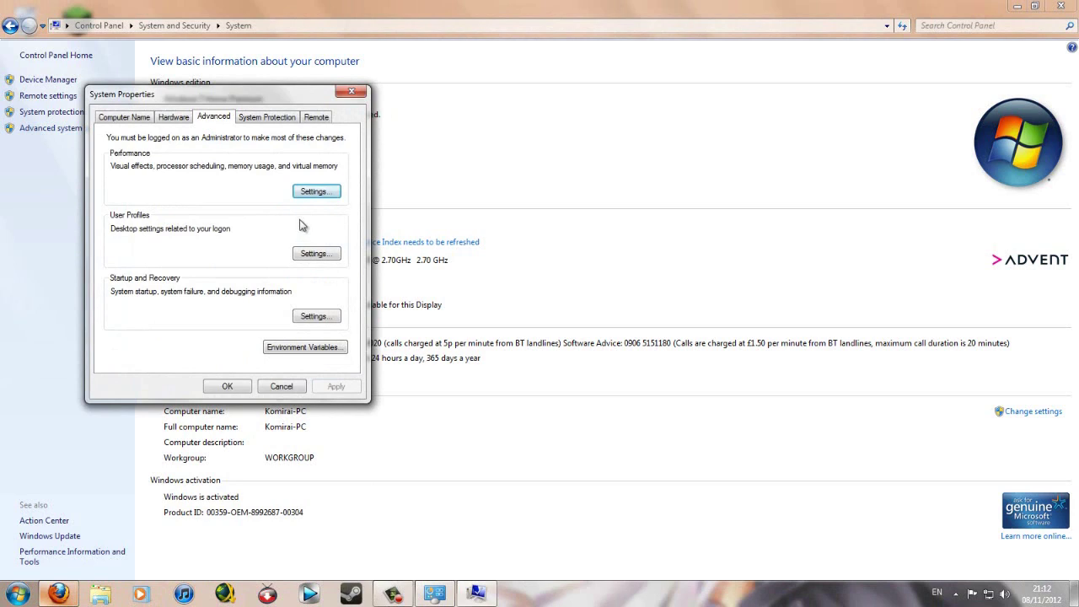
- Open the Performance settings and place the Performance Options dialog beside System Properties
drag(224, 97, 542, 131)
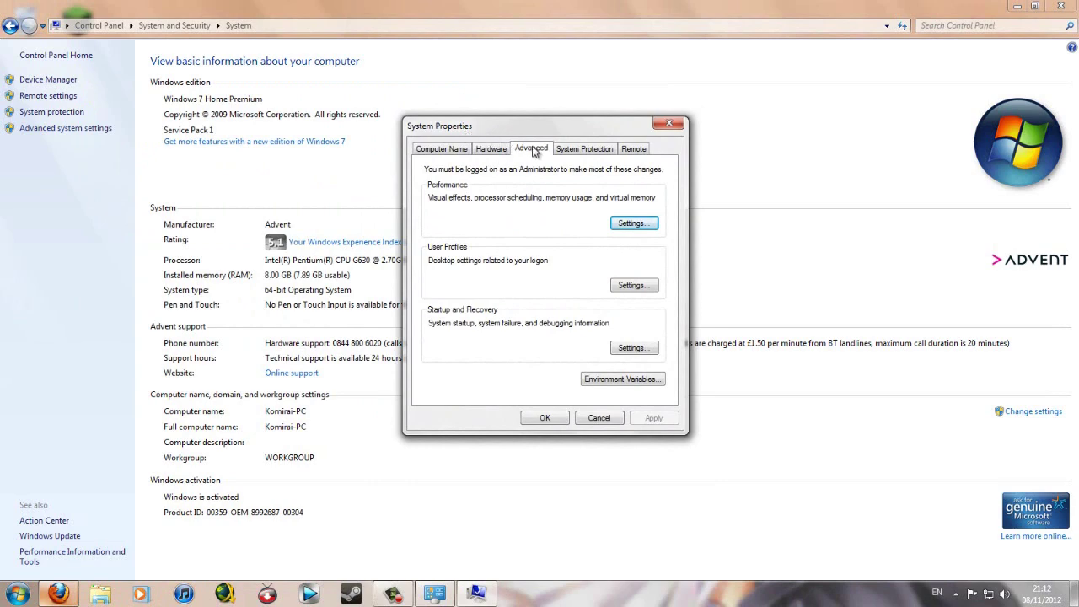
click(631, 224)
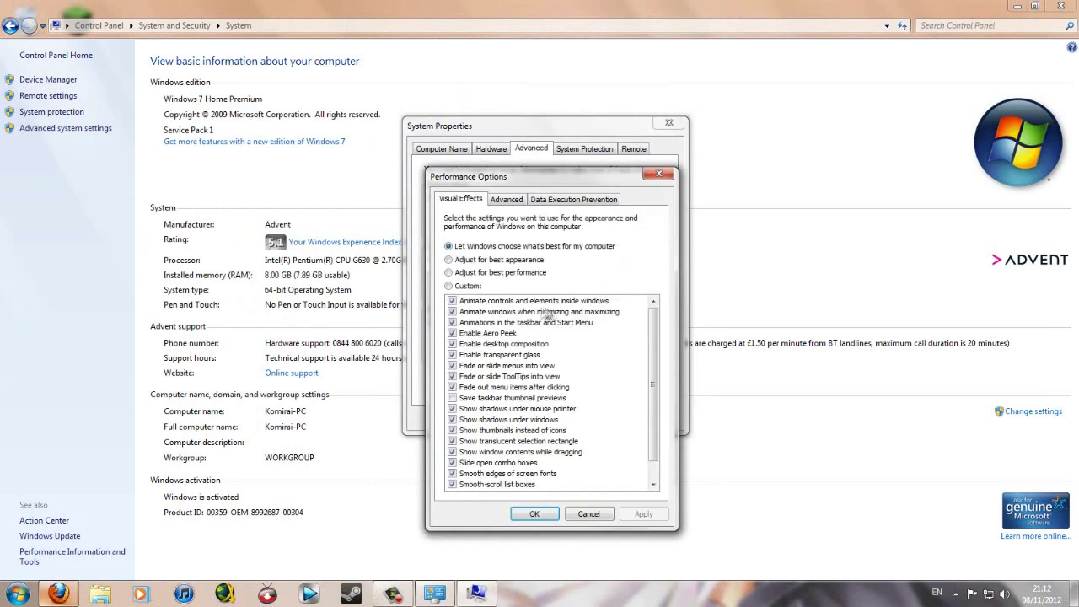
drag(507, 169, 209, 109)
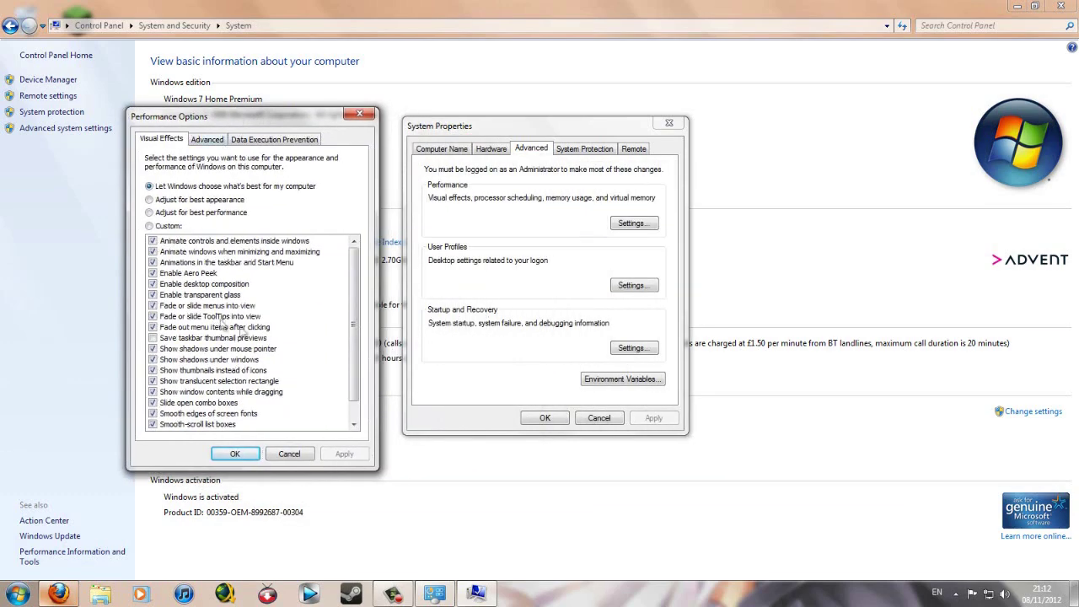
- Examine the Visual Effects, Advanced and Data Execution Prevention options in Performance Options
drag(352, 302, 354, 268)
scroll(346, 300, down, 3)
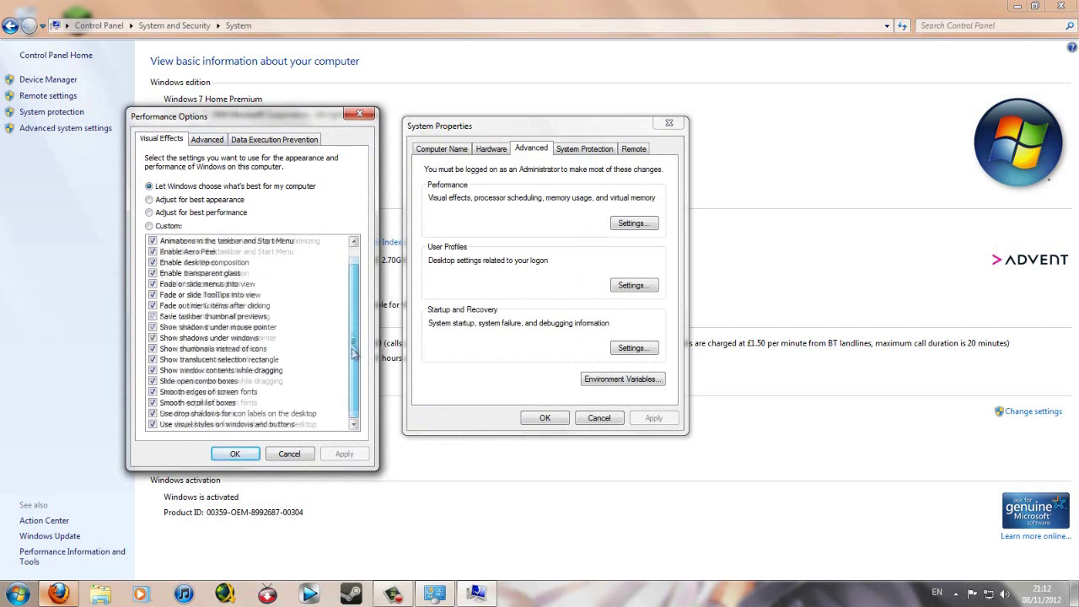
scroll(345, 295, up, 3)
click(217, 140)
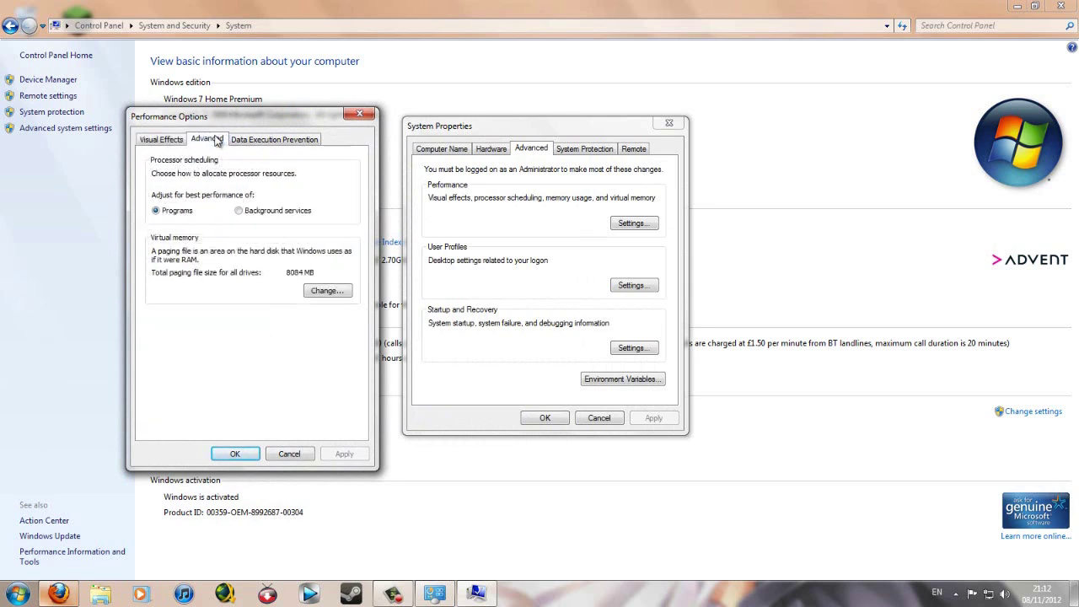
click(277, 140)
key(ctrl+shift+Tab)
click(280, 140)
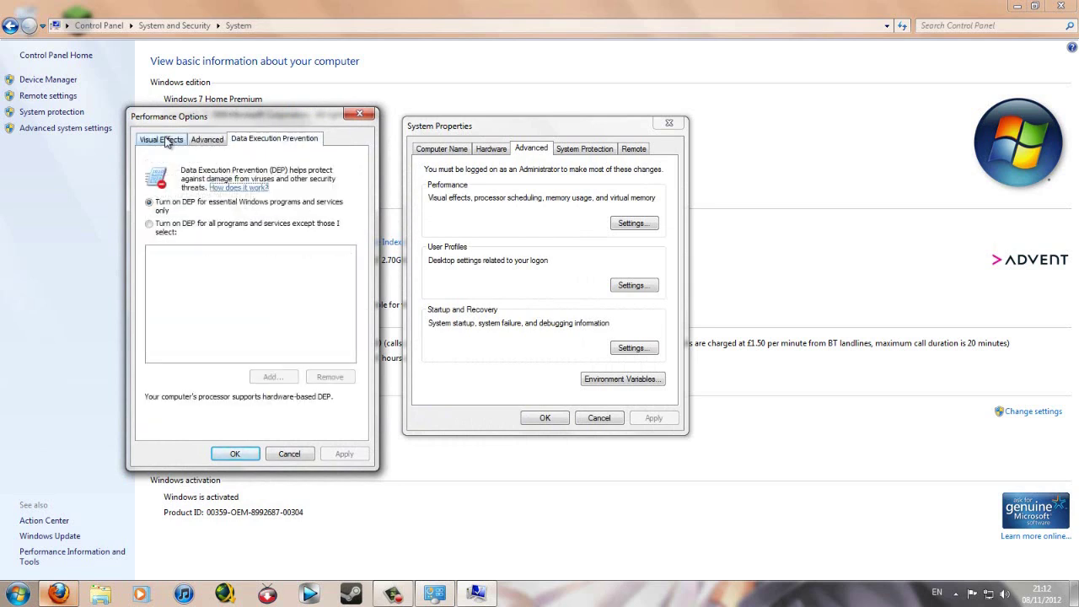
click(164, 139)
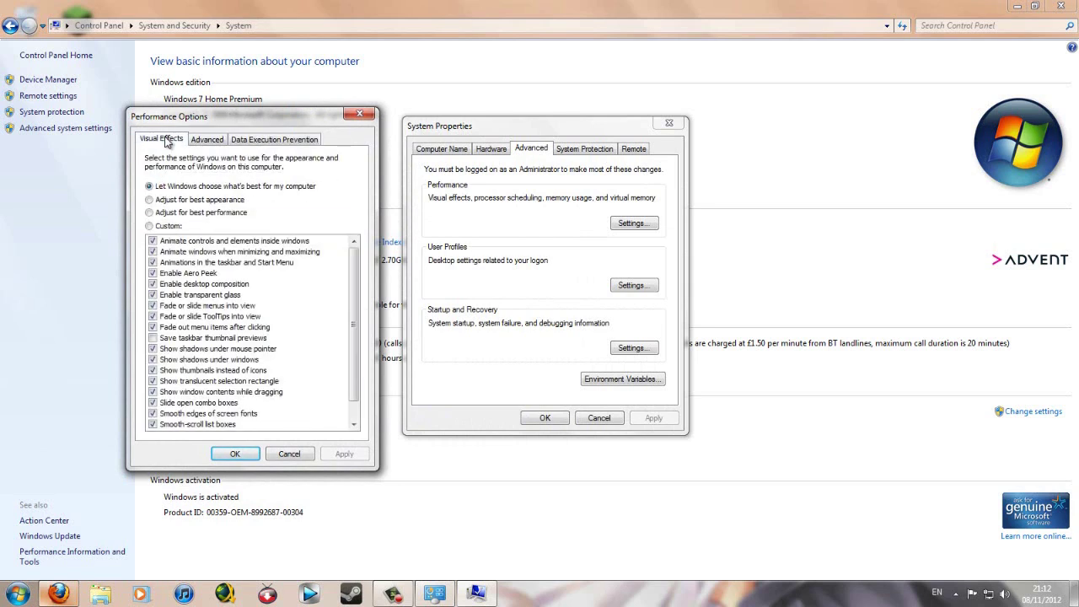
- Apply the "Adjust for best performance" preset to the Windows visual effects
click(149, 200)
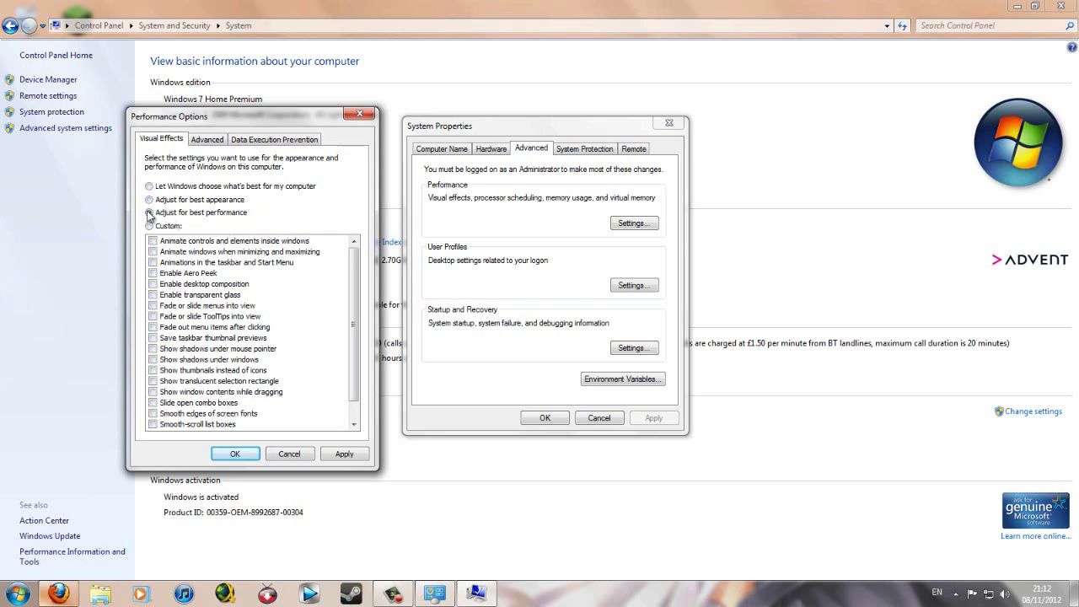
click(149, 212)
click(234, 453)
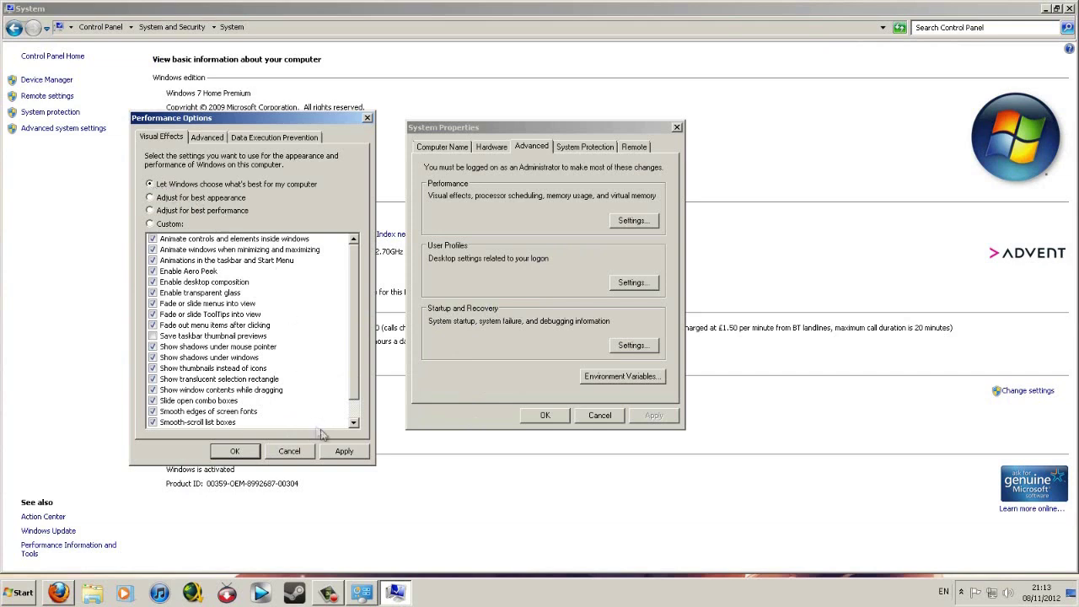
- Apply "Let Windows choose what's best for my computer" to the visual effects, and clear the system windows from the desktop
click(342, 451)
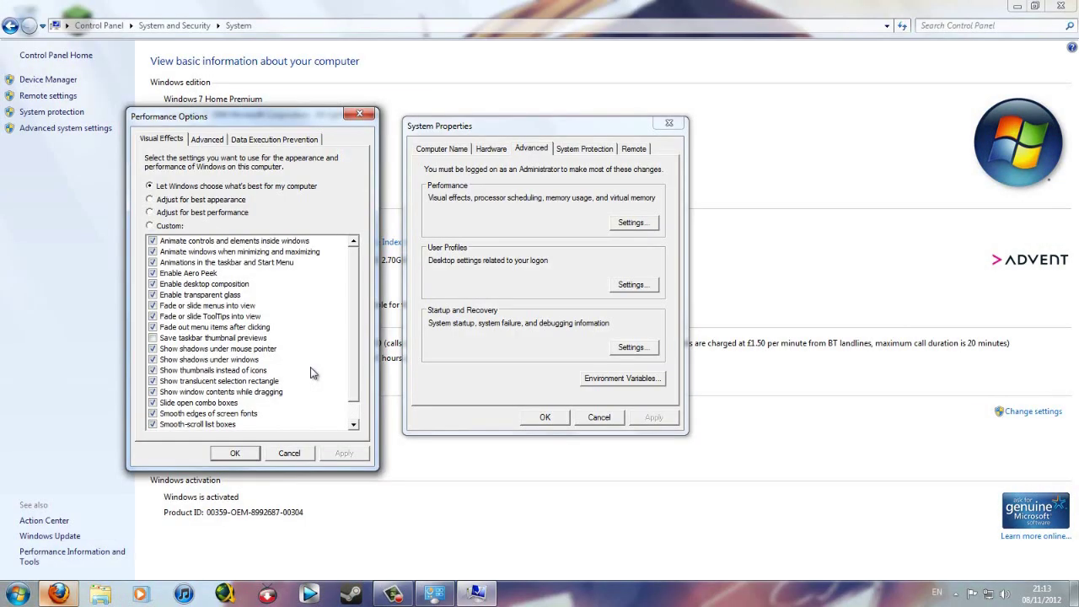
click(243, 452)
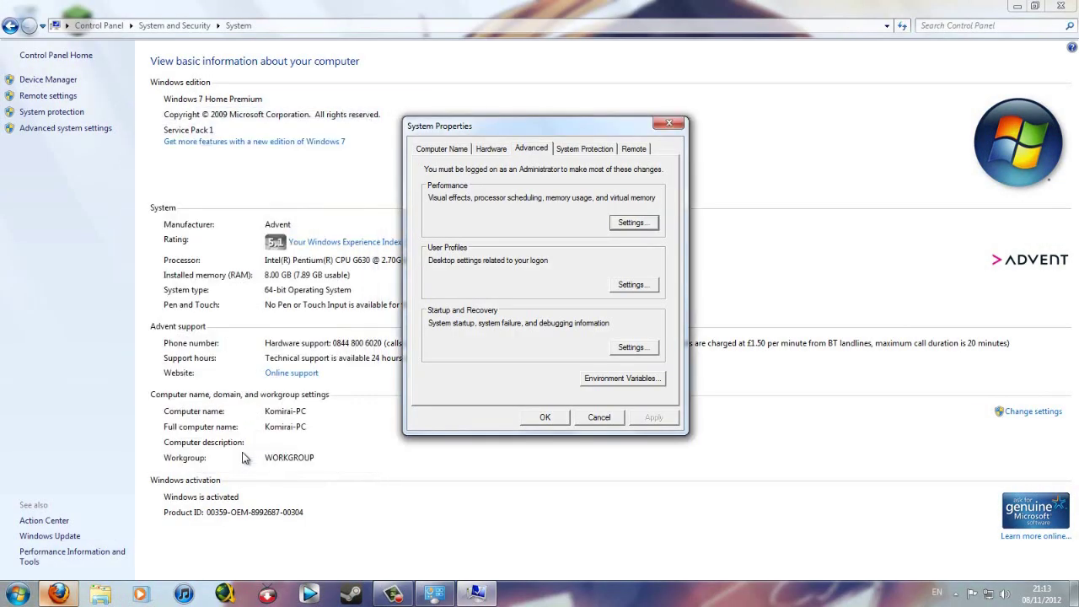
click(670, 123)
click(1018, 10)
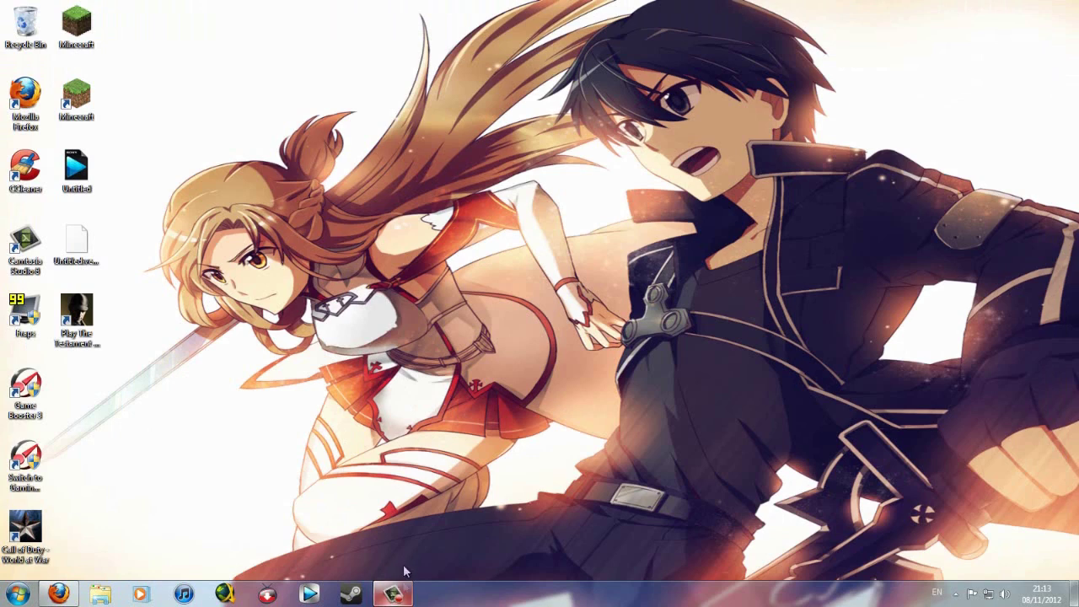
click(394, 594)
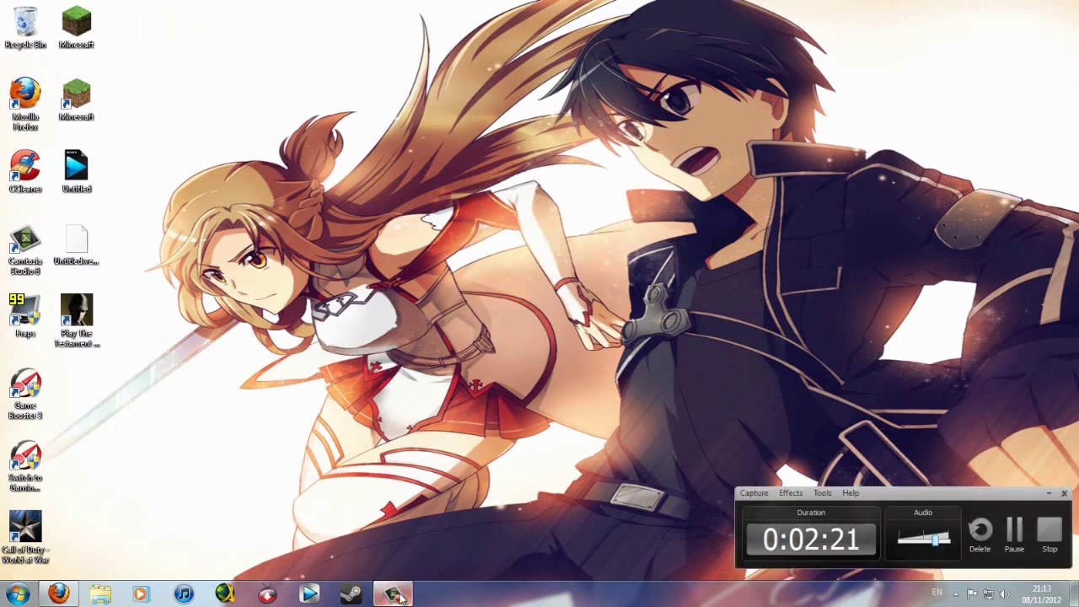
click(394, 594)
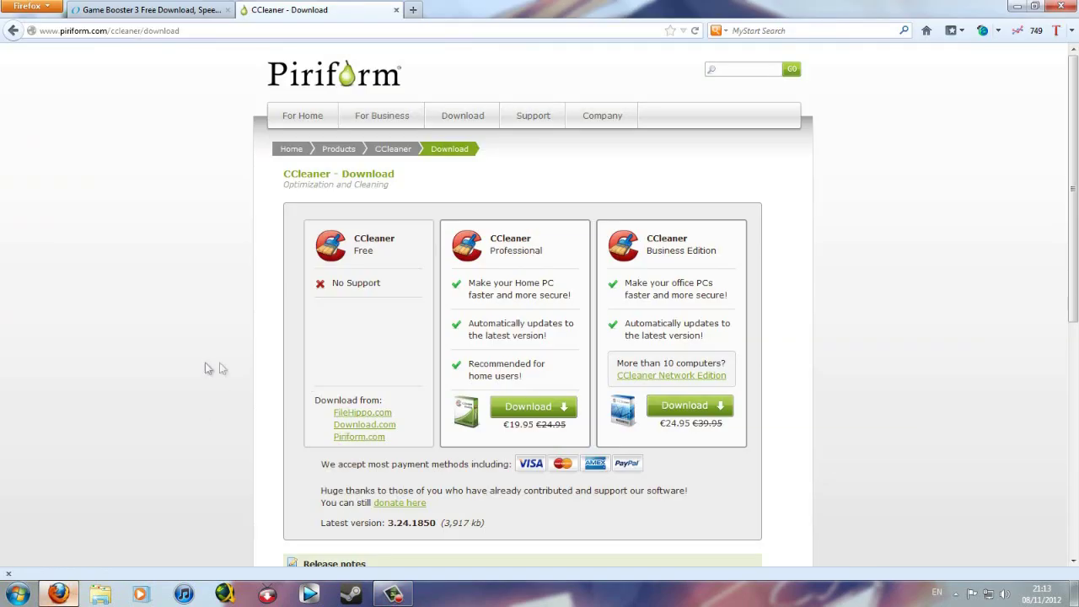
- Look over the CCleaner and Game Booster 3 download pages in Firefox, and go back to the desktop
scroll(1073, 252, down, 3)
scroll(697, 169, down, 3)
scroll(696, 169, up, 5)
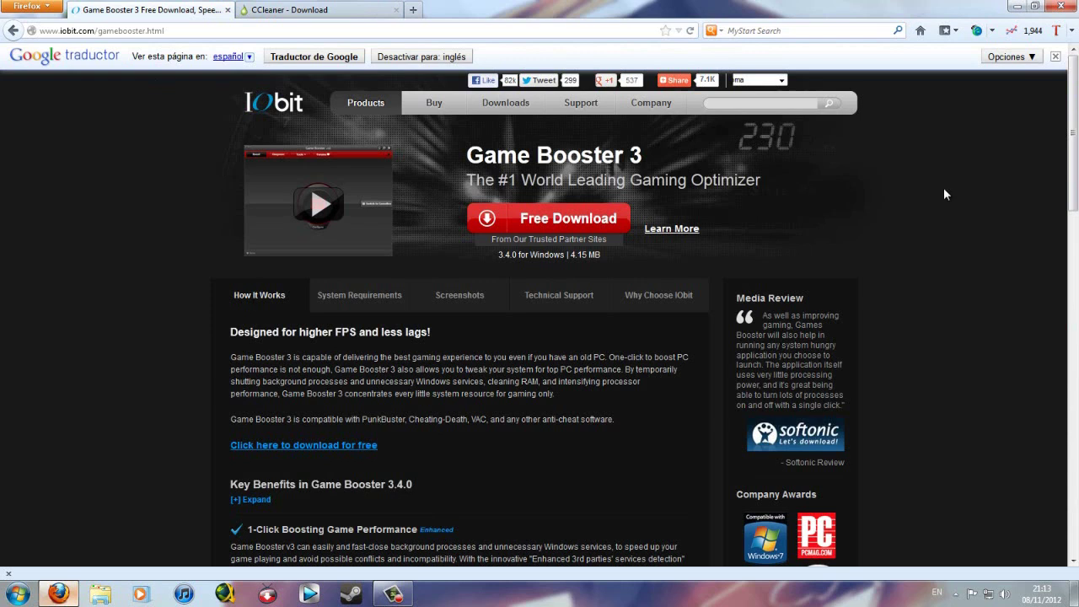
click(1075, 594)
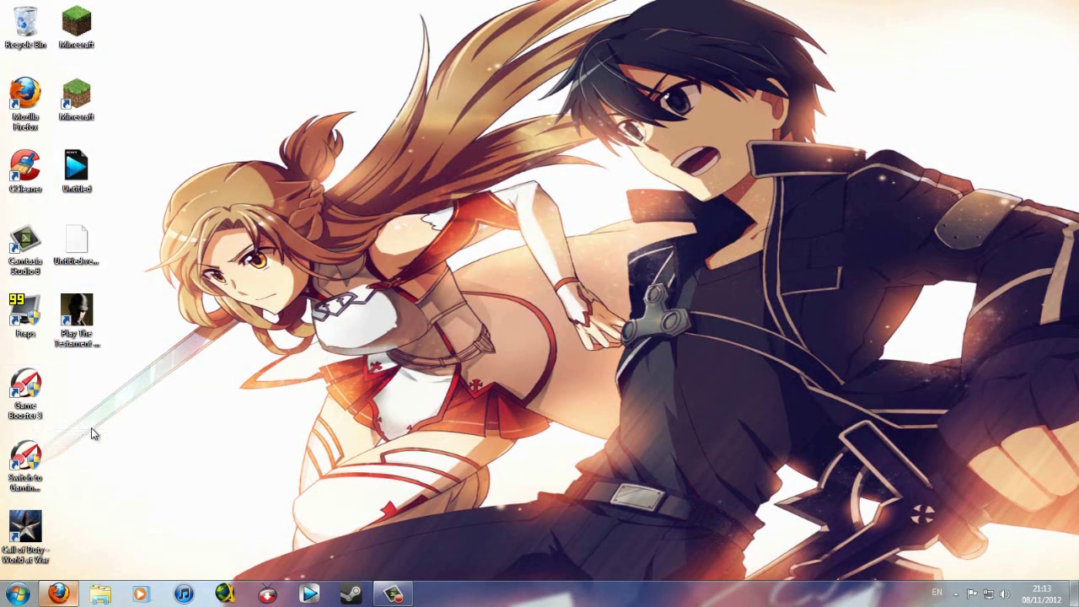
- In Firefox, close the Razer Game Booster Beta signup page and return from Facebook to IObit's Game Booster 3 page
click(61, 595)
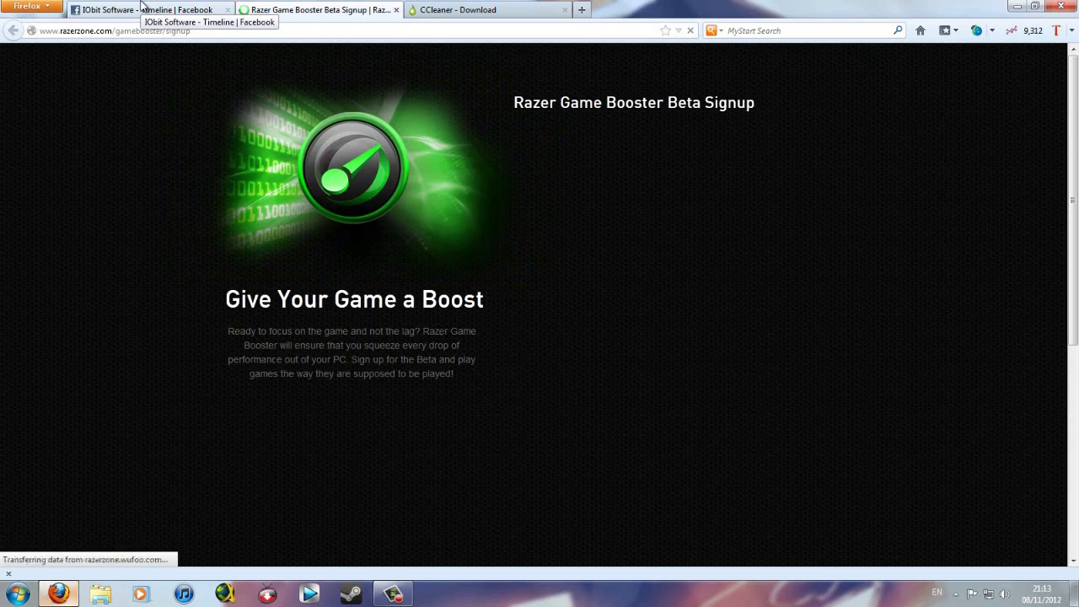
scroll(331, 282, down, 5)
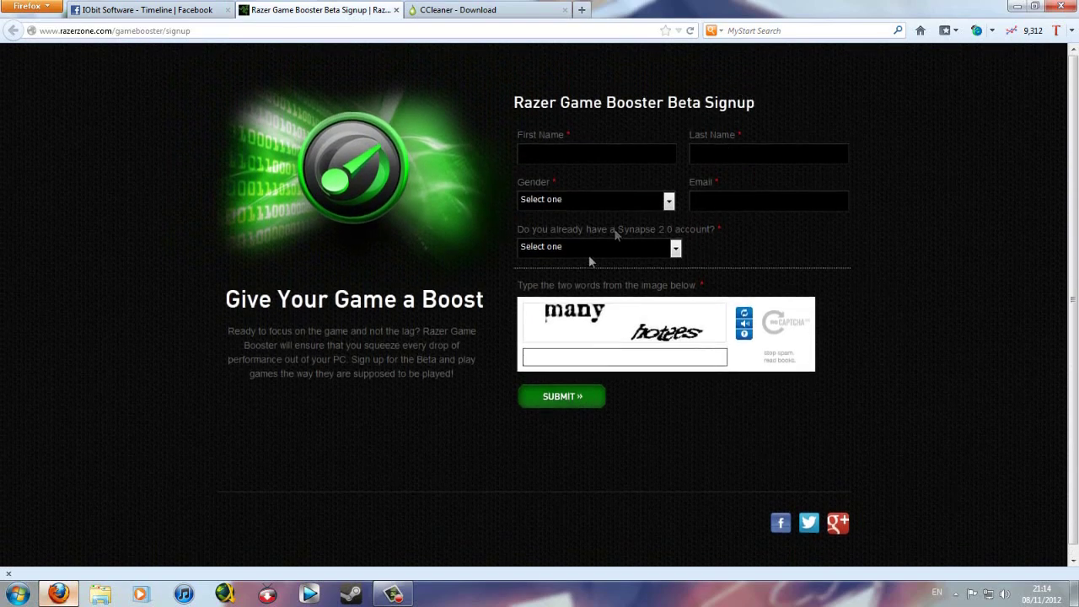
click(396, 10)
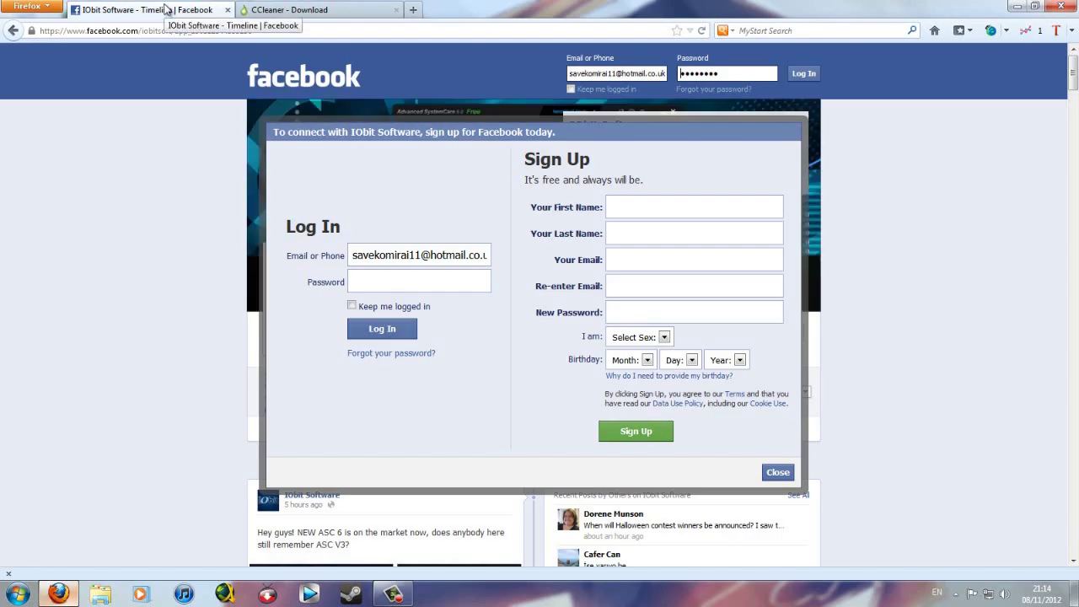
click(14, 31)
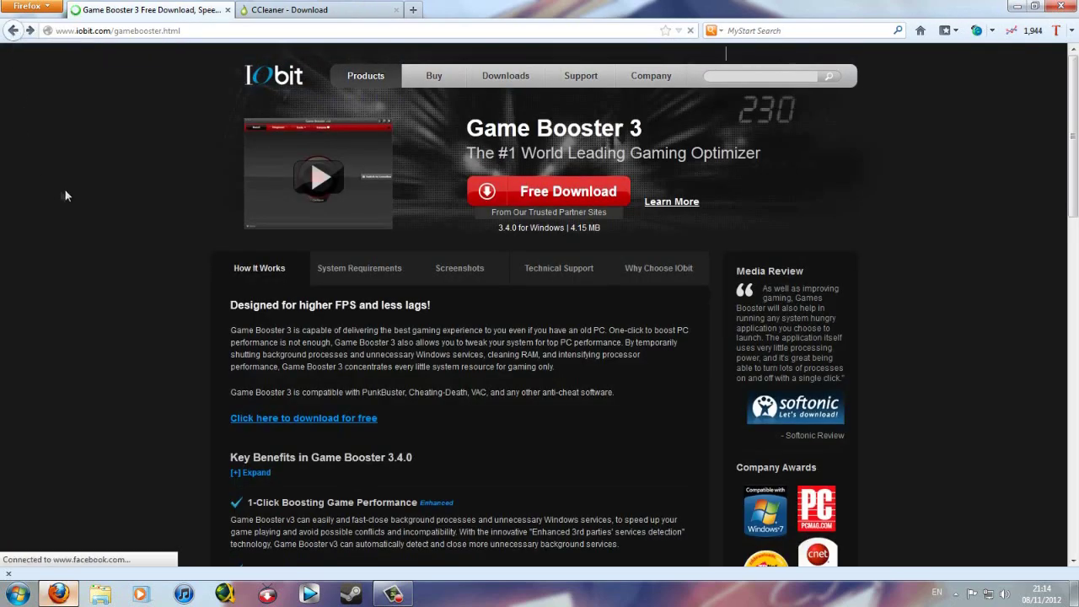
scroll(104, 180, down, 5)
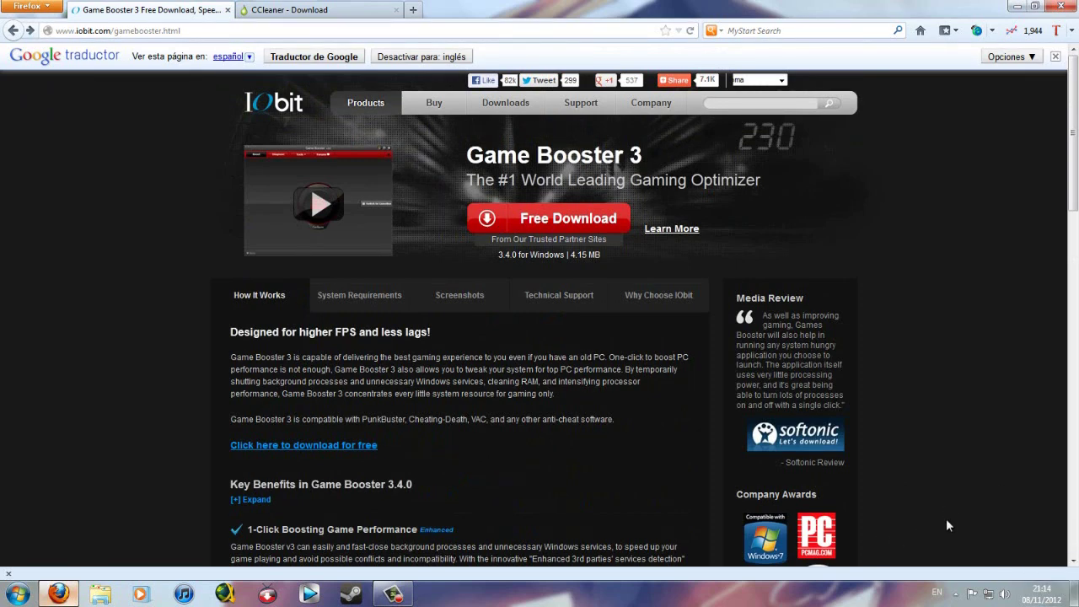
- Show the CCleaner download page, and close Firefox with all its open tabs
click(308, 9)
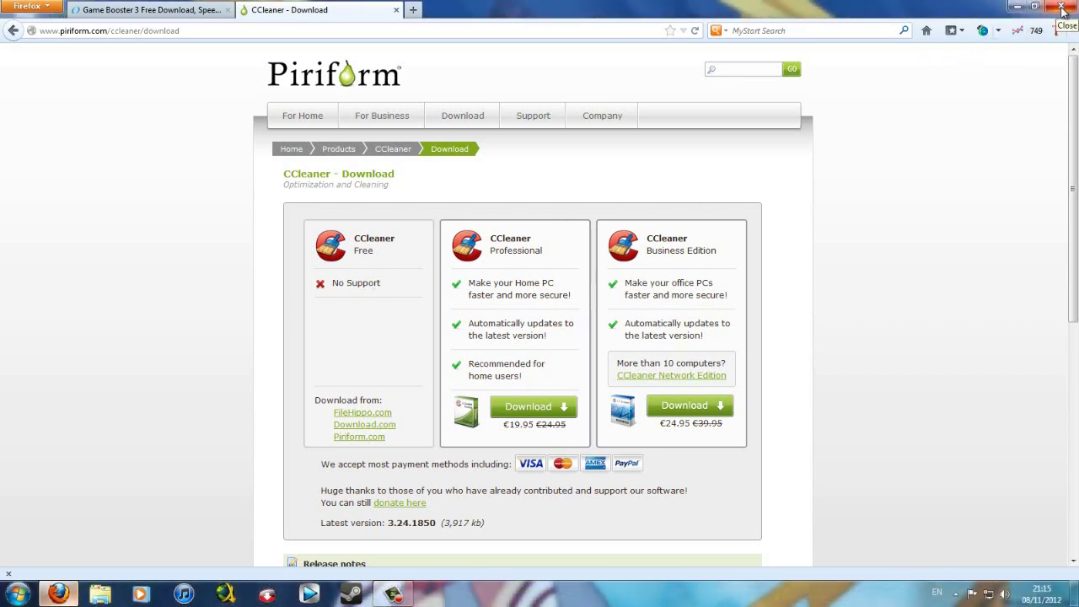
click(1062, 6)
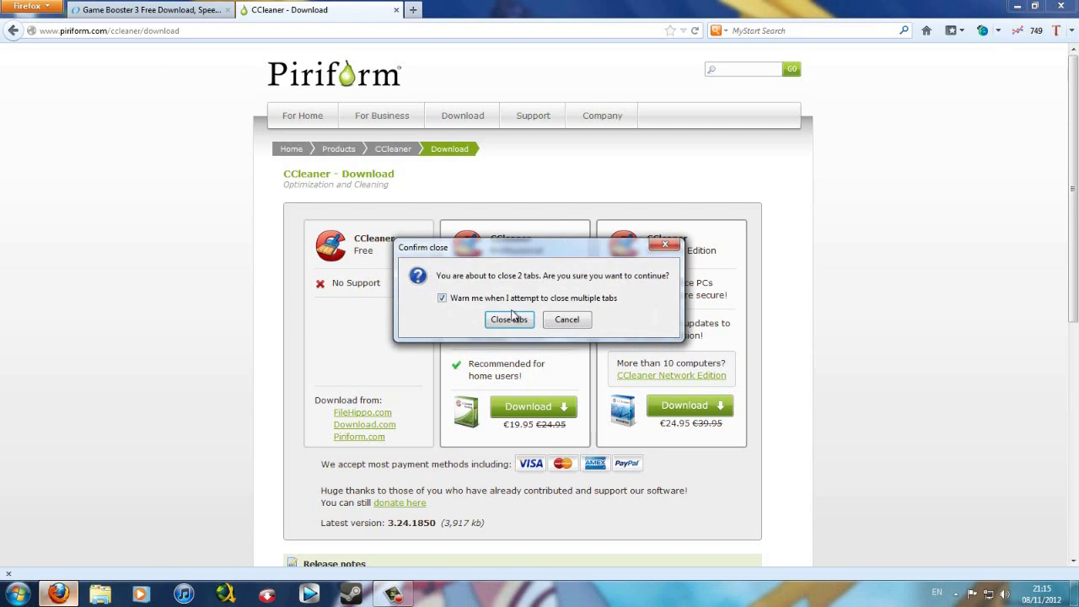
click(510, 319)
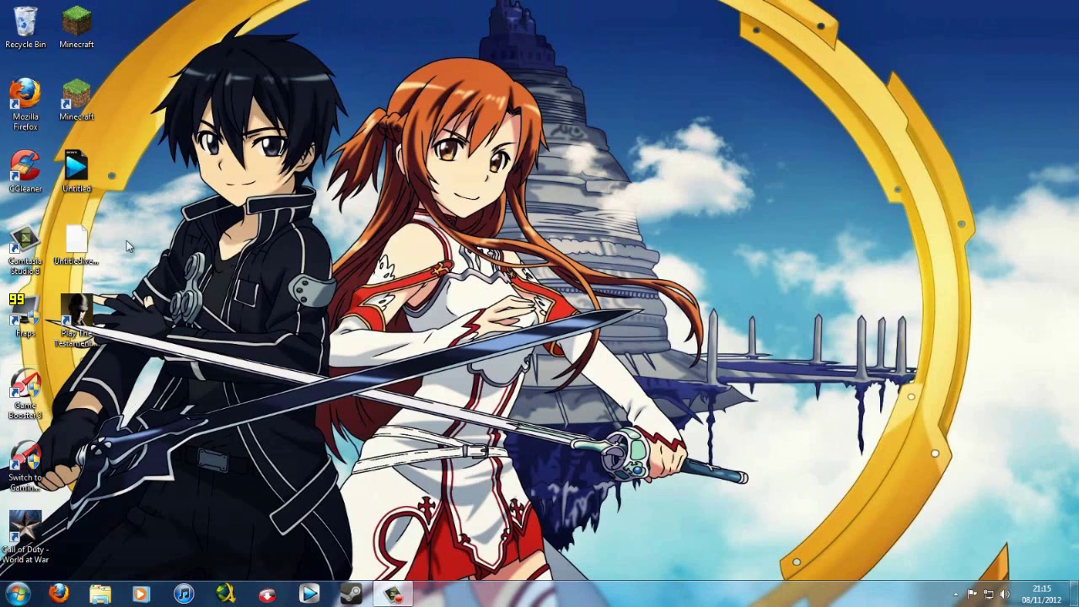
- Launch CCleaner from the desktop and review the cleaning options for Windows and for applications
click(26, 171)
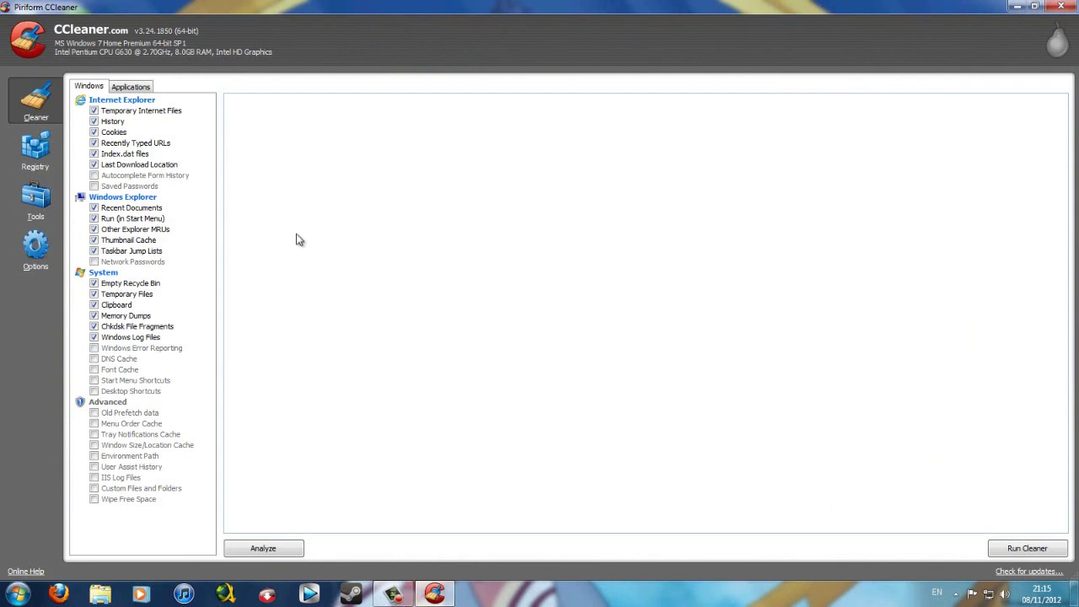
click(135, 89)
click(89, 87)
click(132, 87)
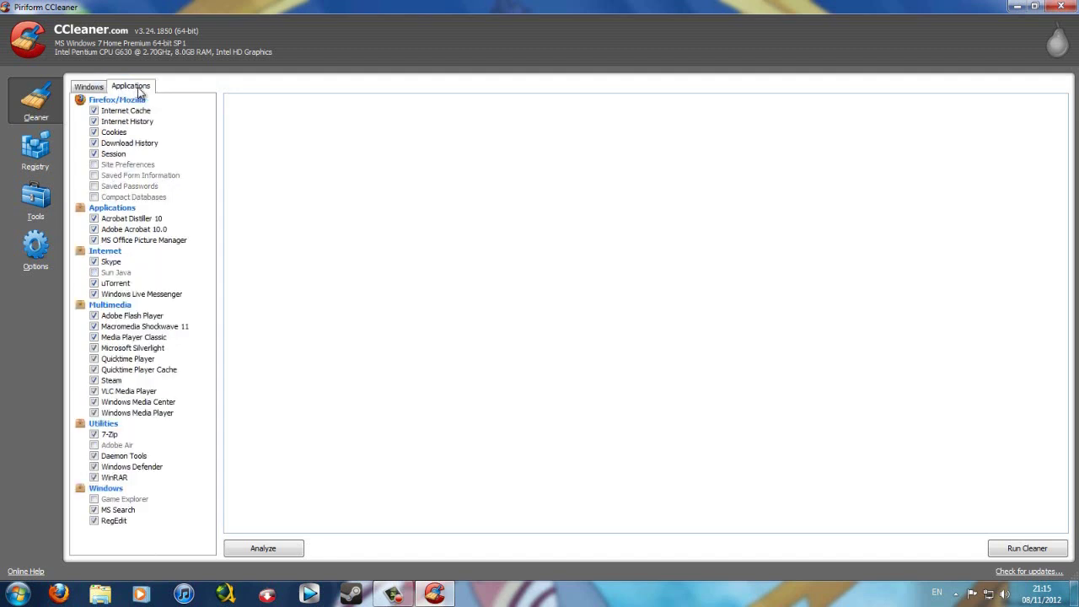
click(100, 87)
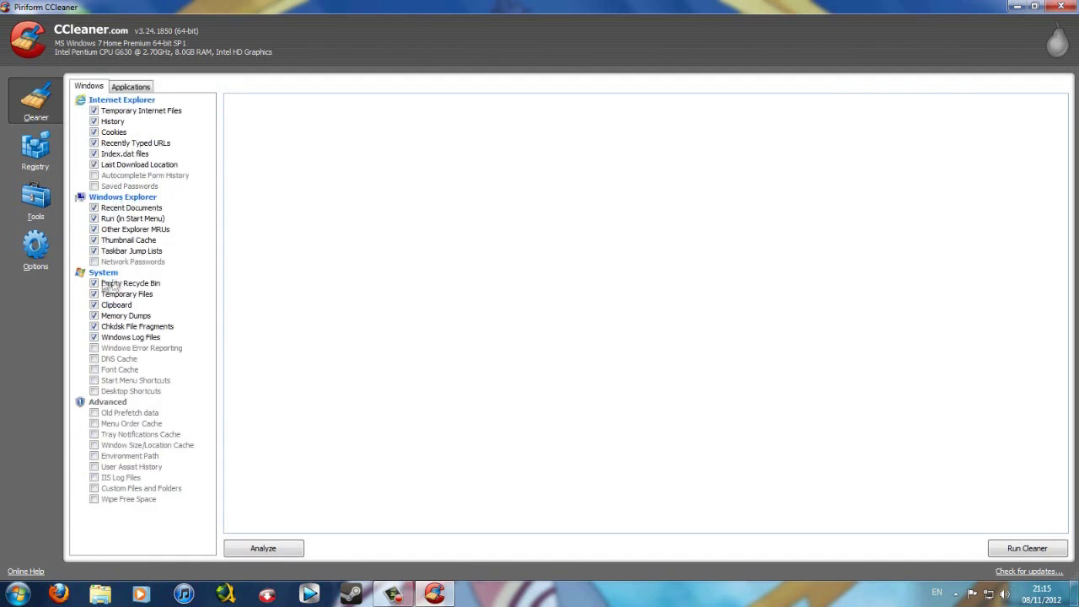
- Analyze the system for removable files and run the cleaner, agreeing to their permanent deletion
click(282, 551)
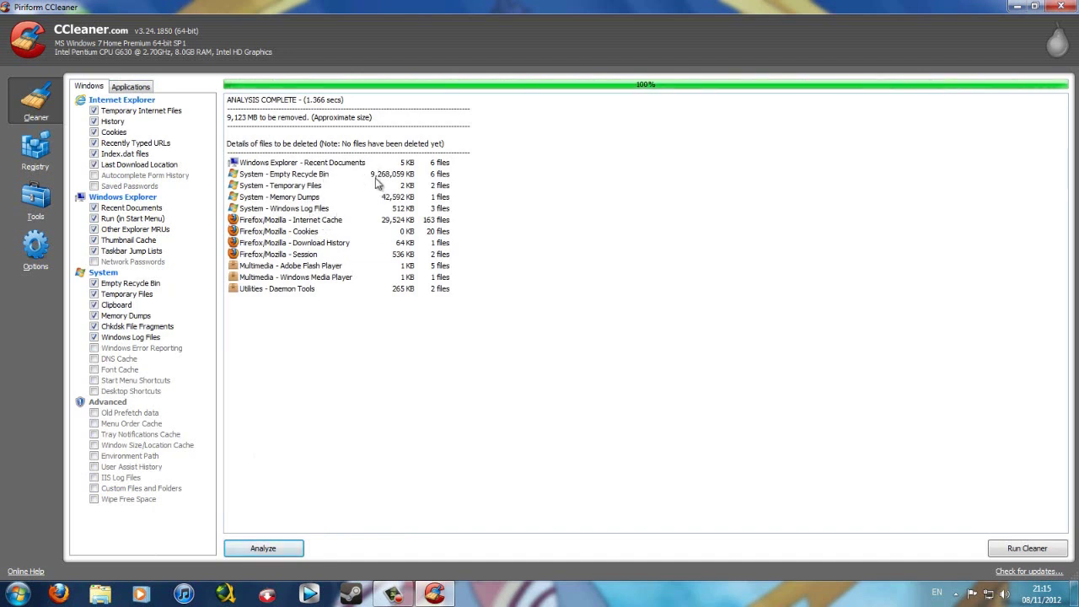
click(1005, 550)
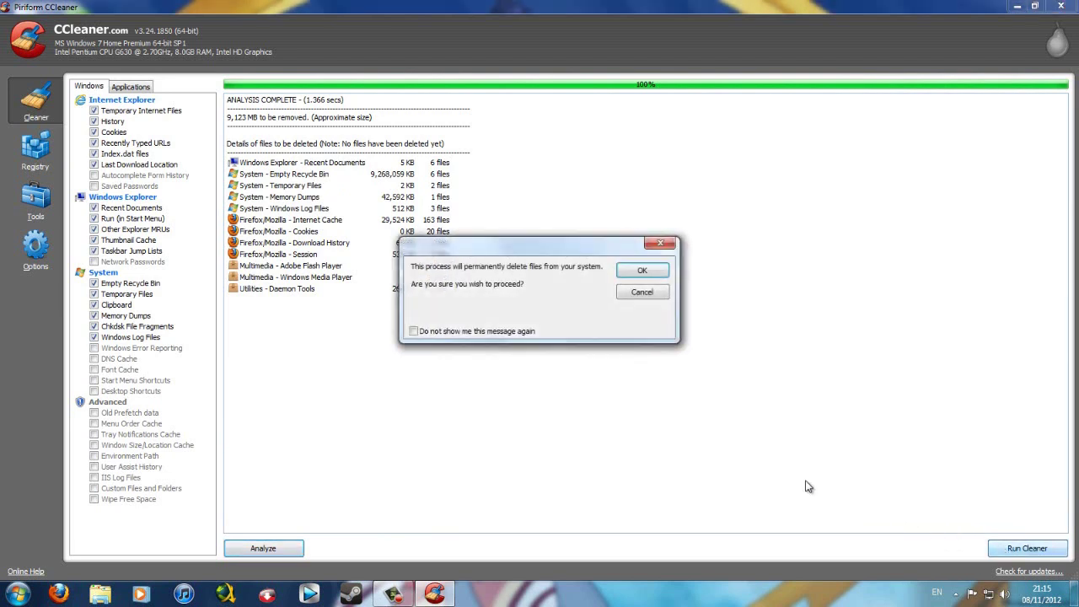
click(662, 270)
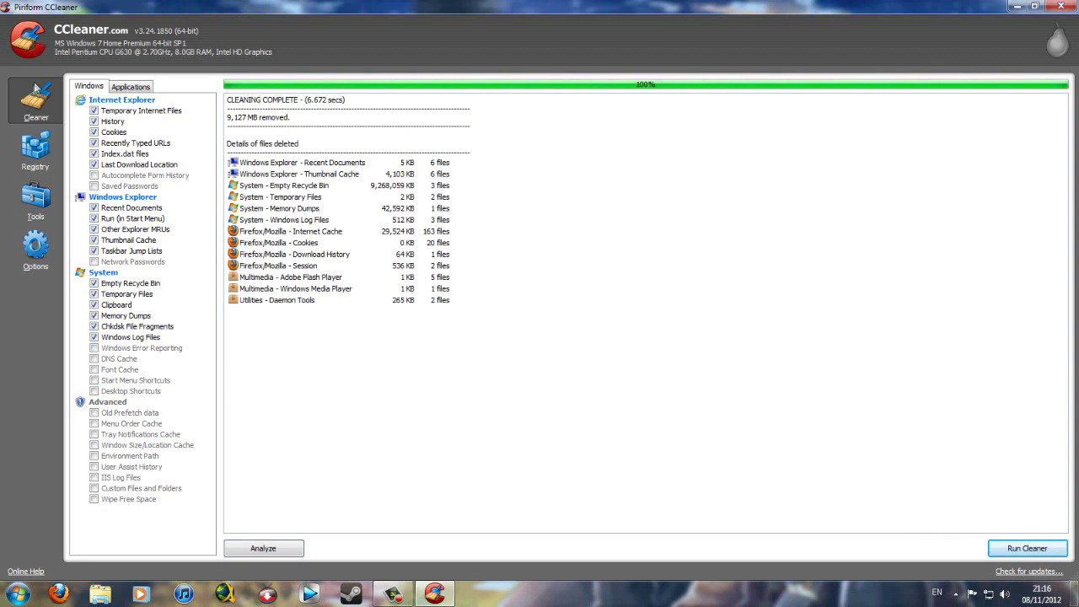
- Scan the registry for issues and fix all selected ones, closing the issue dialog
click(37, 152)
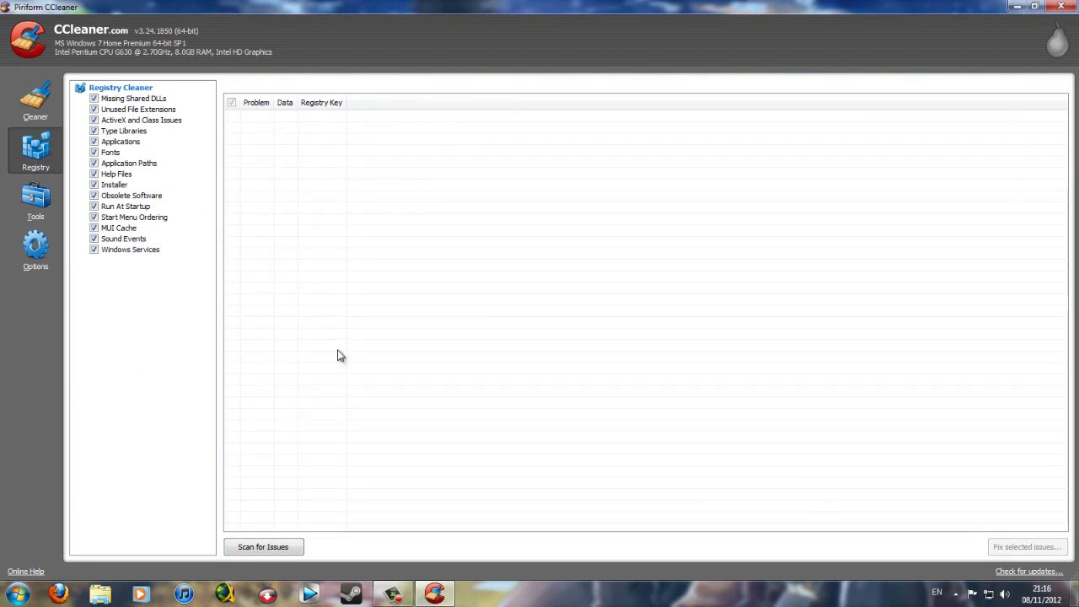
click(282, 546)
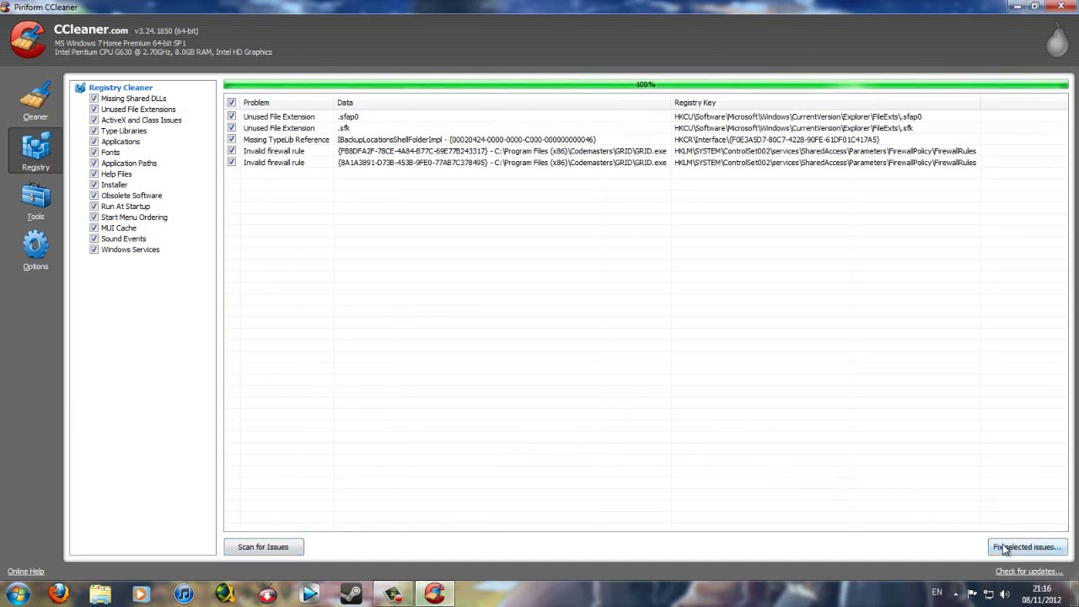
click(1012, 546)
click(559, 327)
click(580, 360)
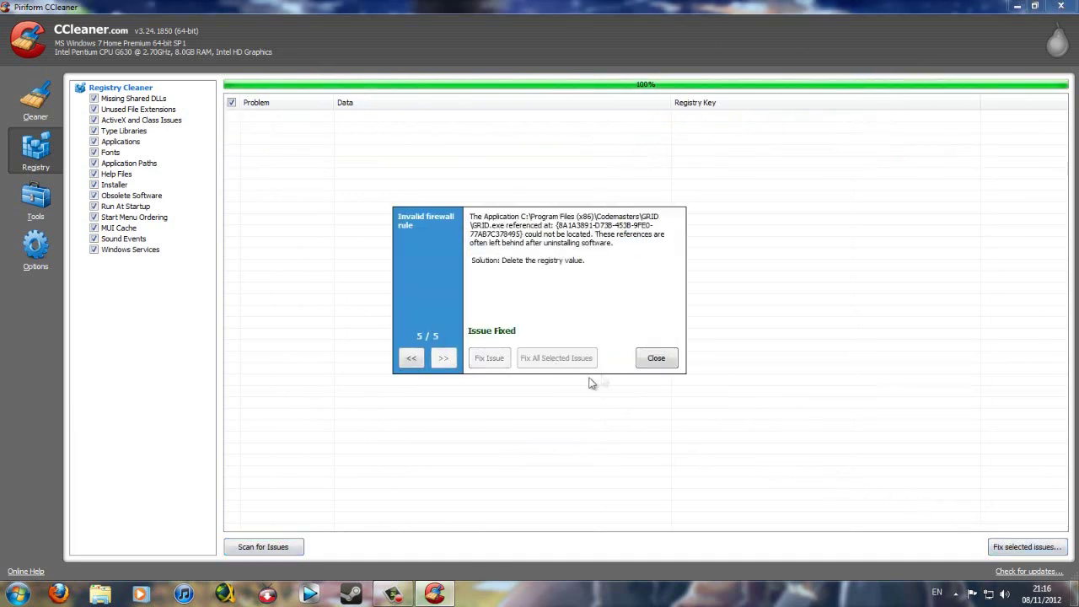
click(654, 361)
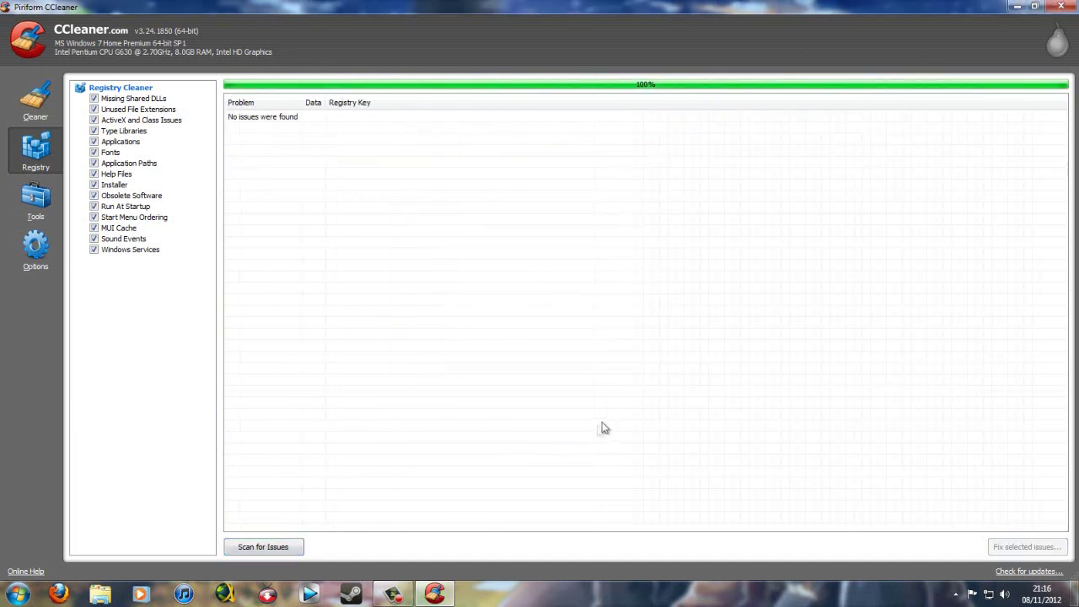
- Look through the Uninstall, Startup, System Restore and Drive Wiper tools and the options, and close CCleaner
click(49, 213)
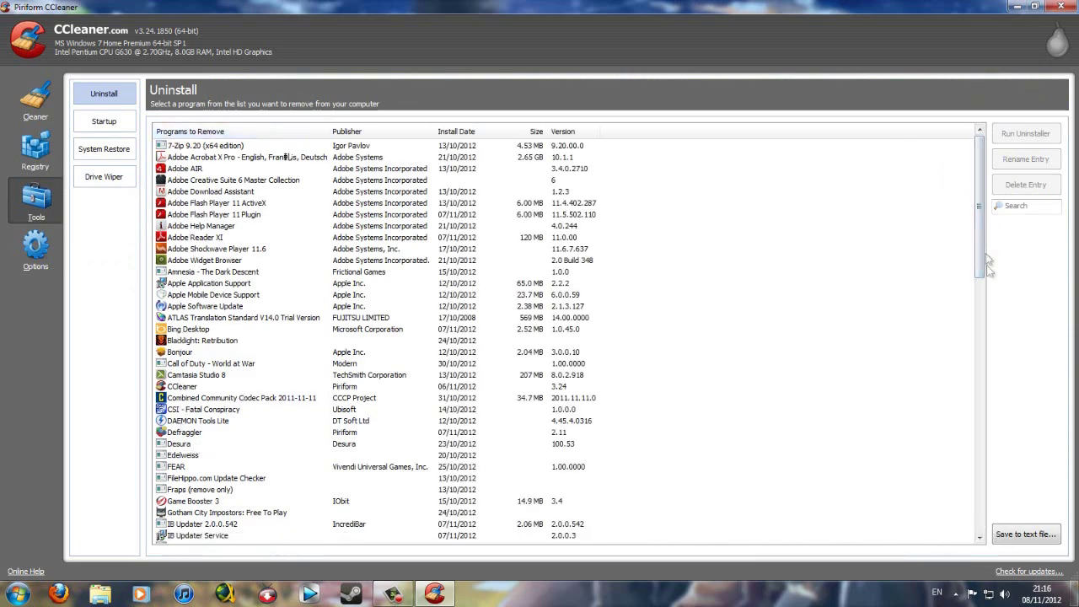
drag(981, 243, 978, 190)
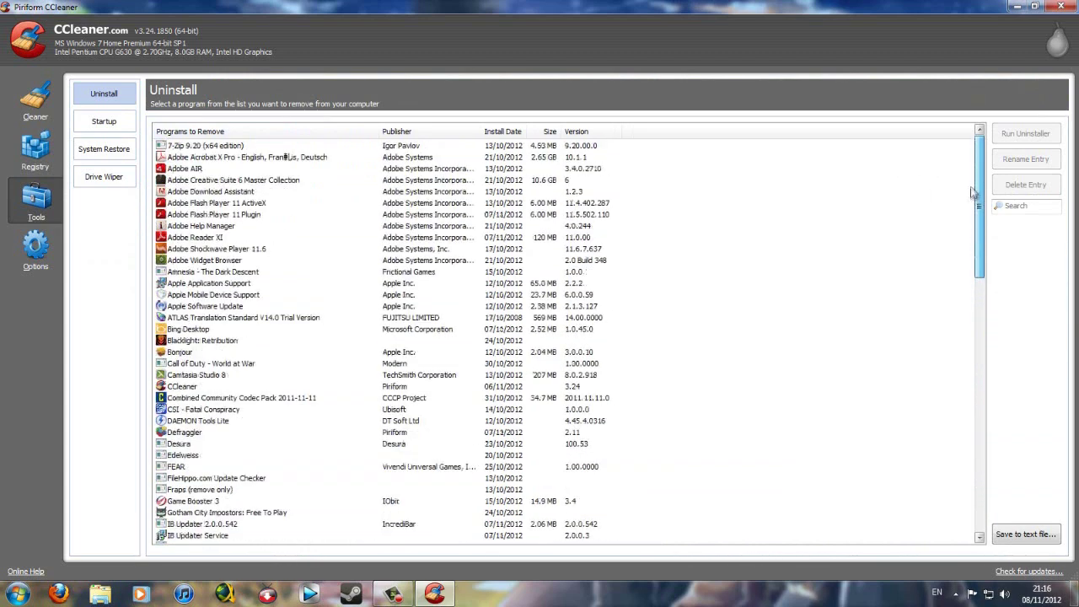
click(111, 124)
click(100, 150)
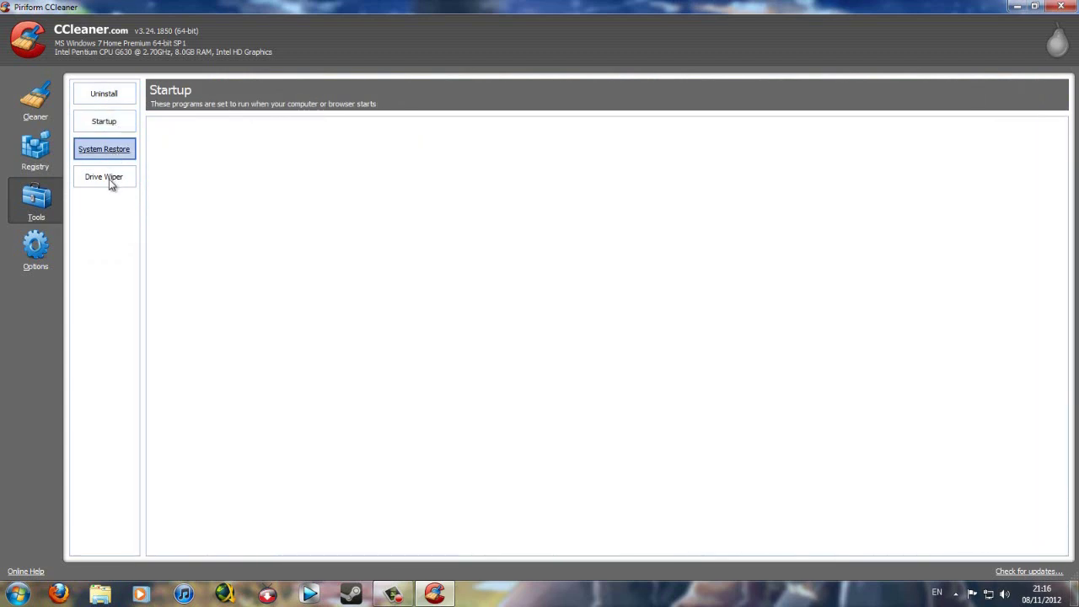
click(109, 180)
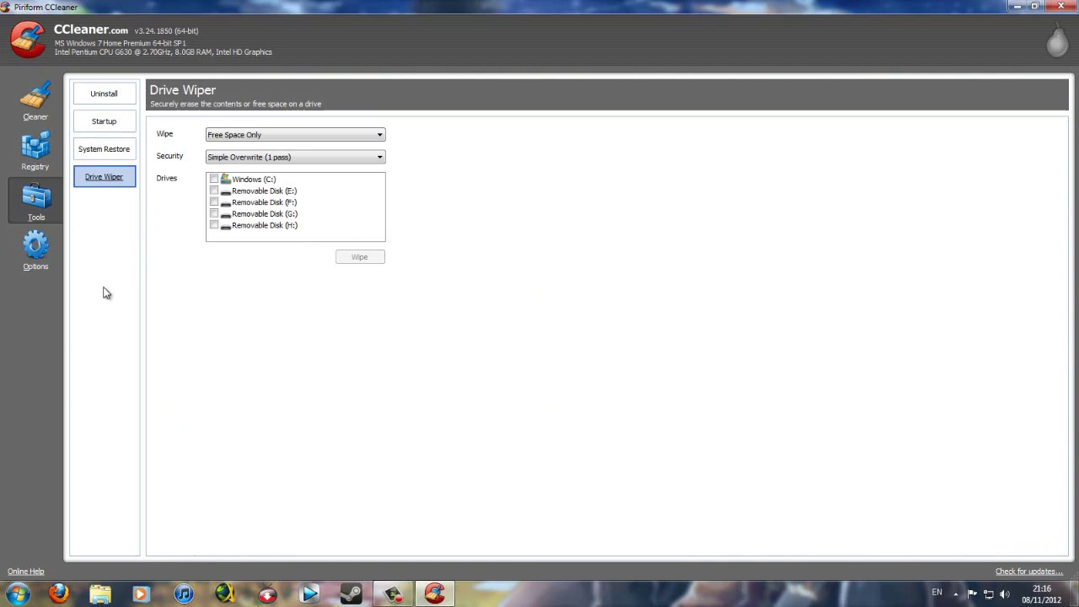
click(36, 248)
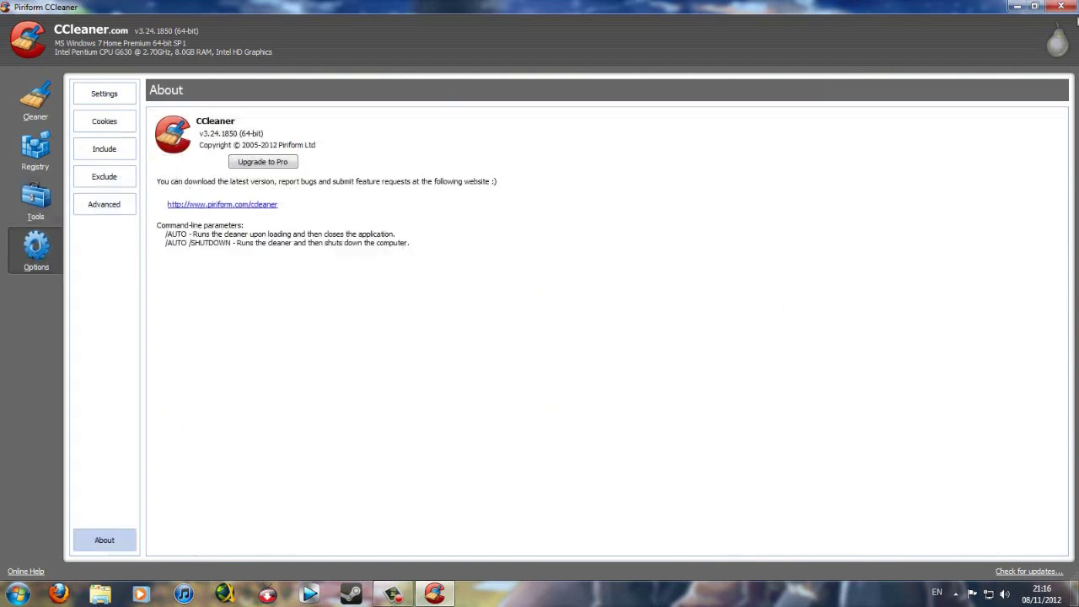
click(1060, 7)
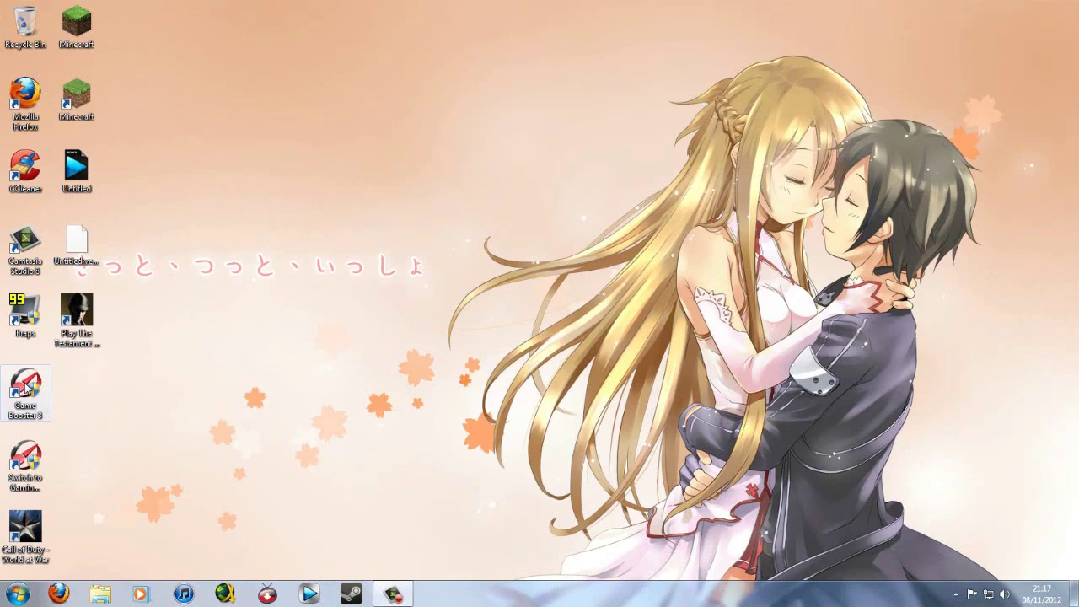
- Launch Game Booster 3, review the processes in its boost configuration, and leave the configuration without applying it
double_click(26, 386)
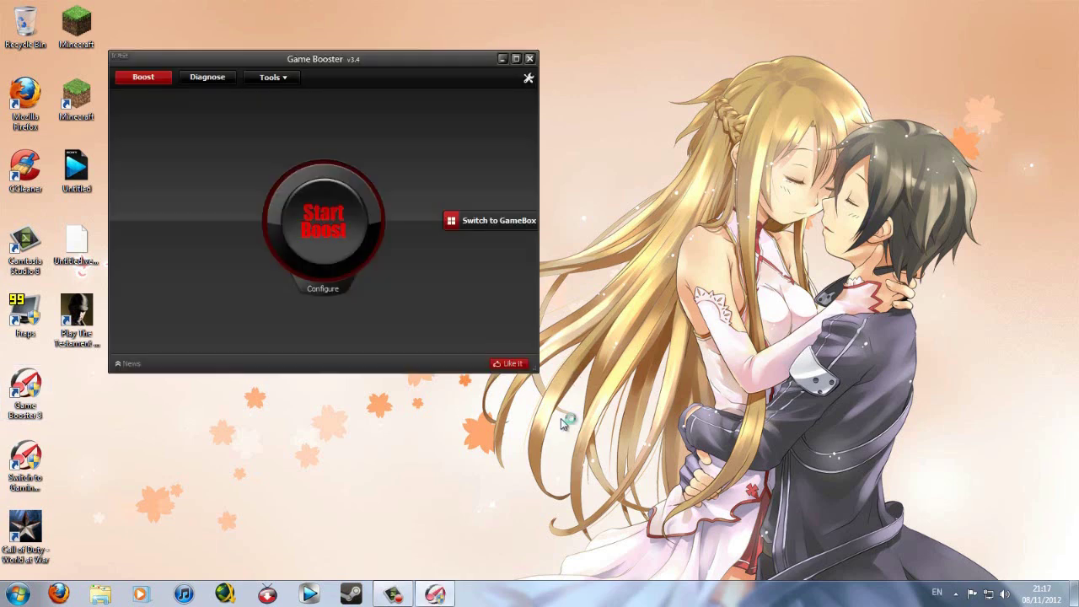
drag(330, 60, 540, 116)
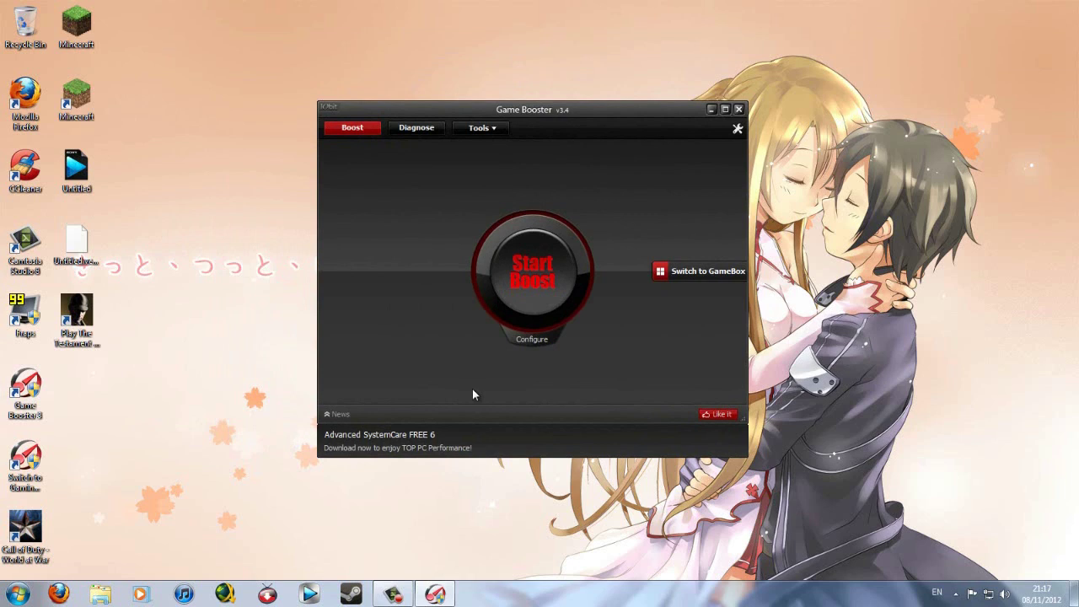
click(521, 346)
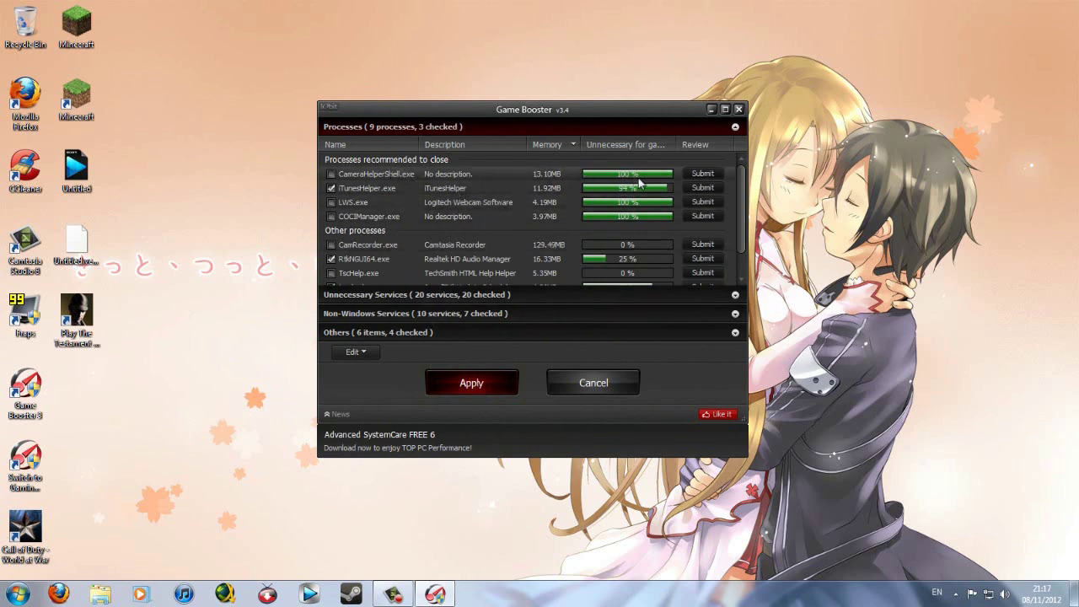
drag(737, 193, 741, 218)
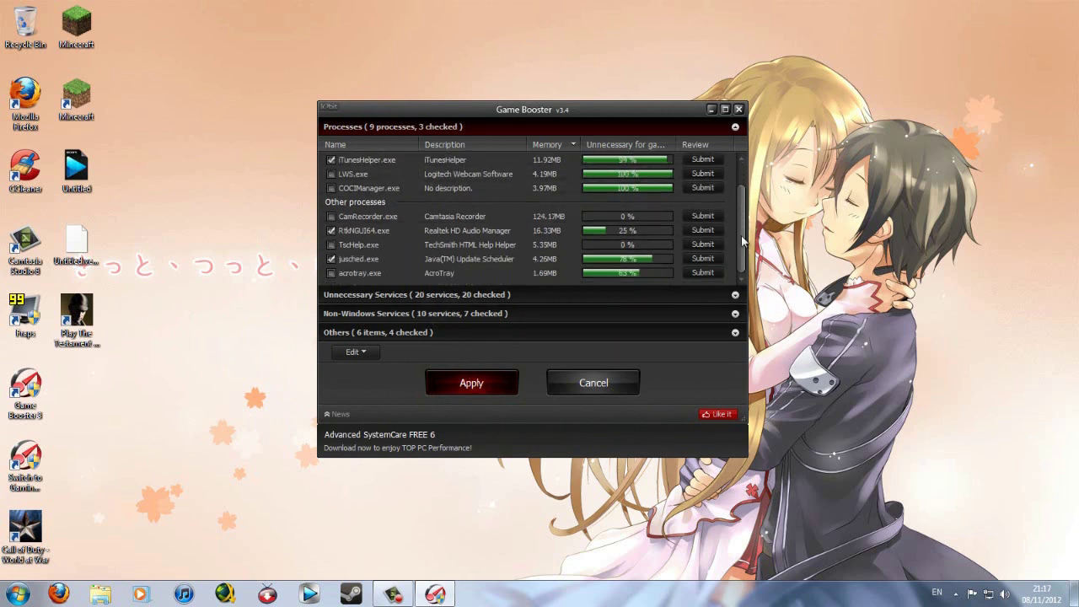
scroll(742, 241, up, 1)
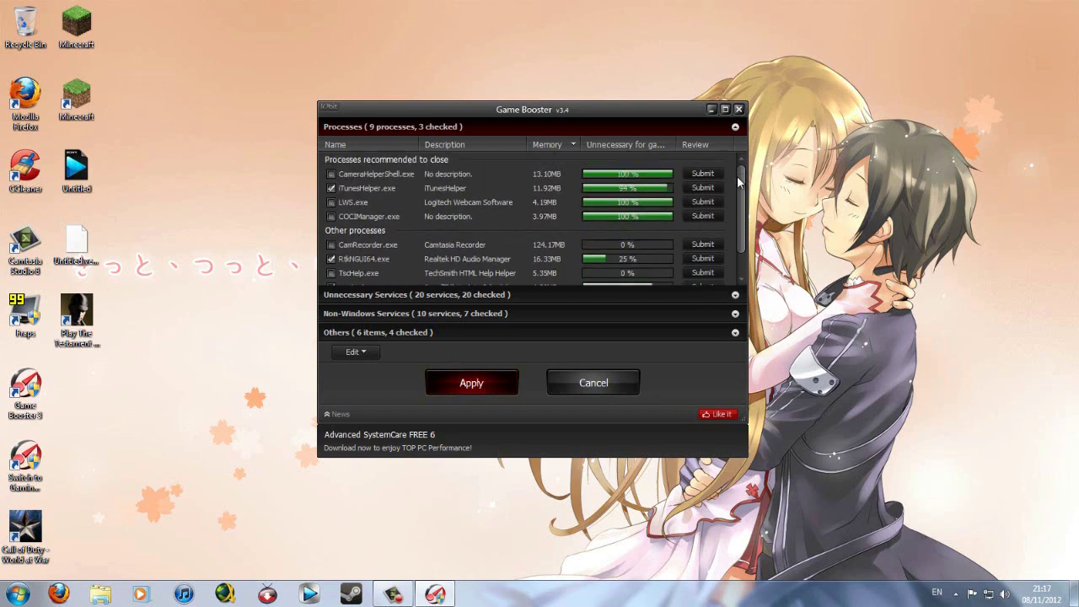
click(329, 202)
scroll(738, 224, down, 1)
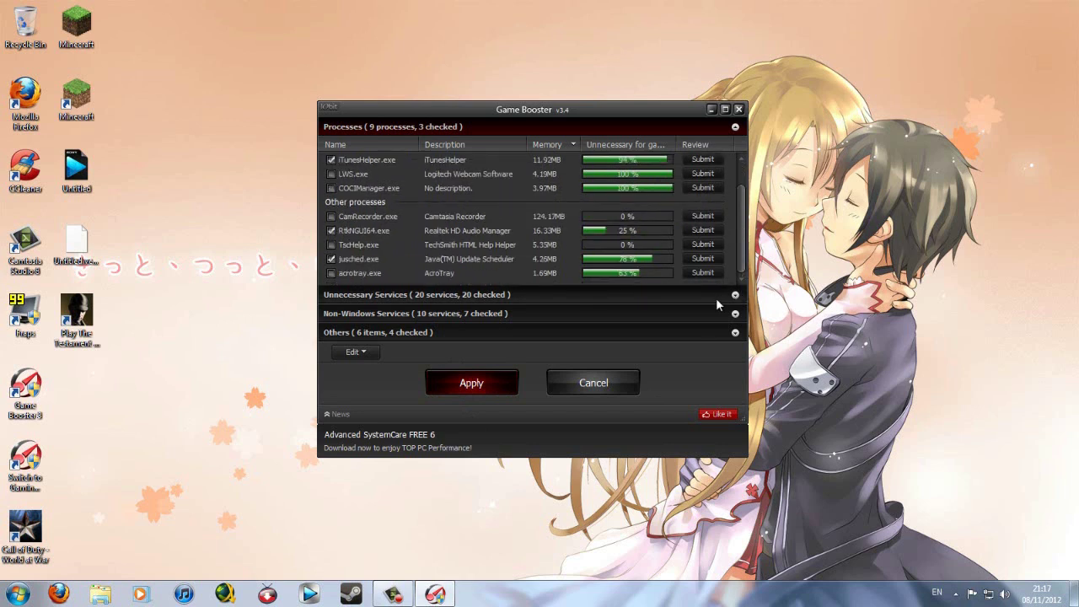
scroll(736, 211, up, 1)
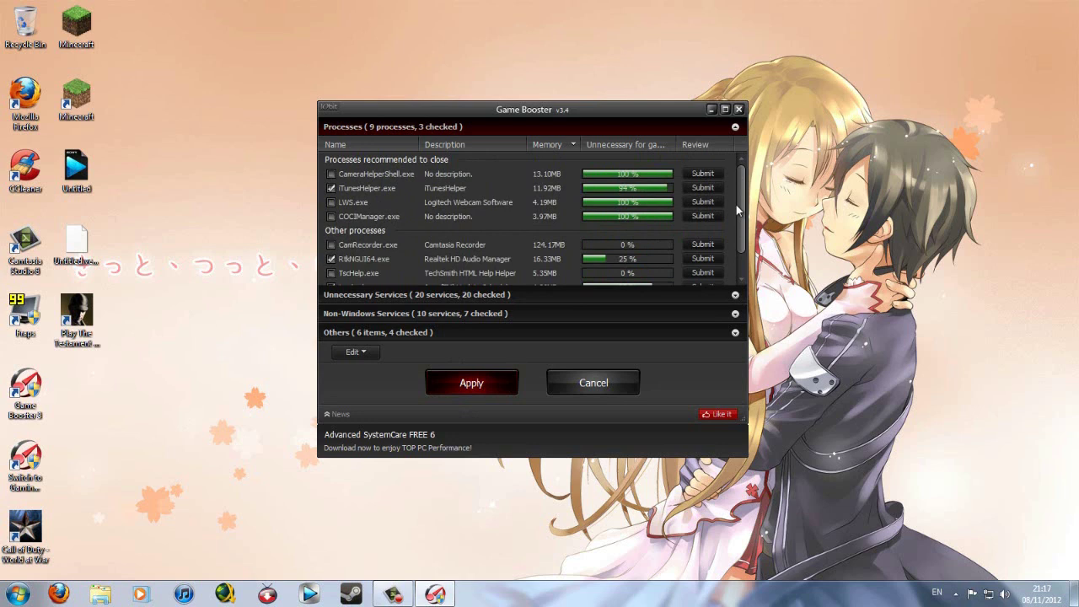
click(604, 385)
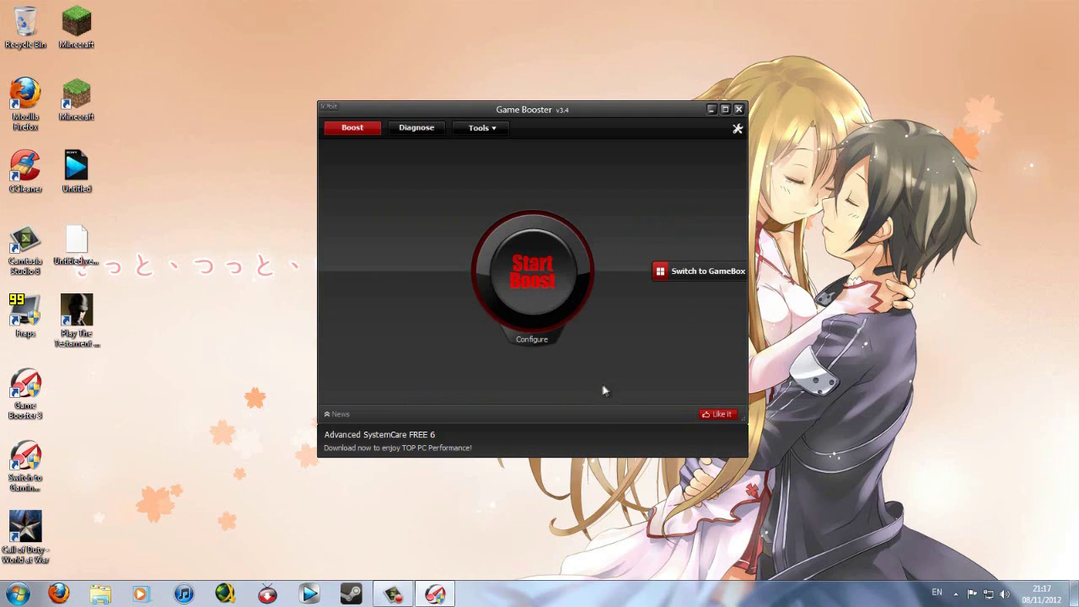
- Look through Game Booster's Diagnose page and its Tweaks, Defrag and system analysis tools, and close the program
click(425, 131)
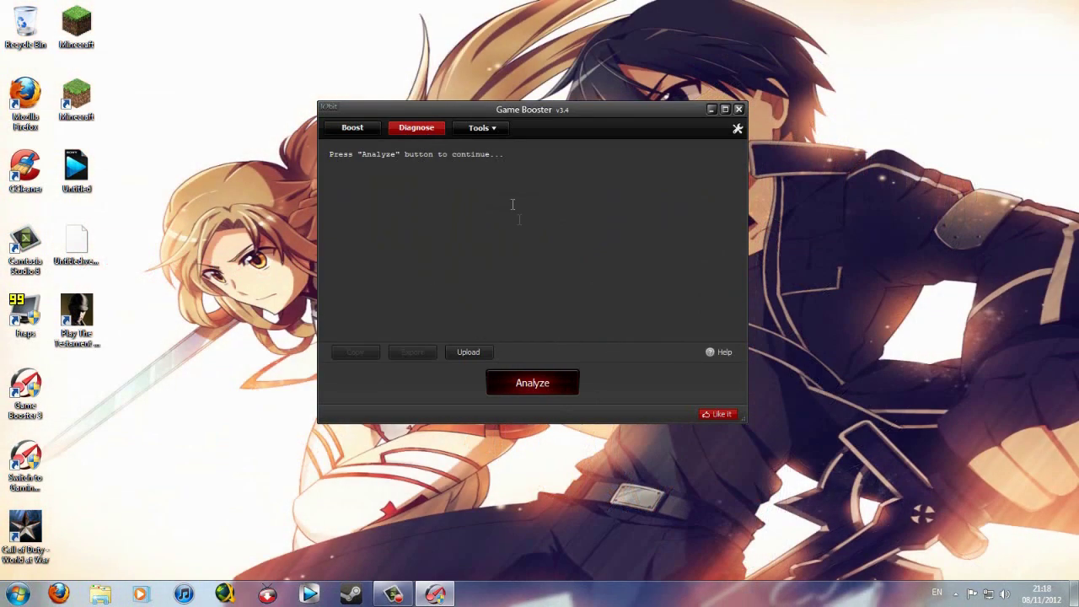
click(481, 127)
click(446, 161)
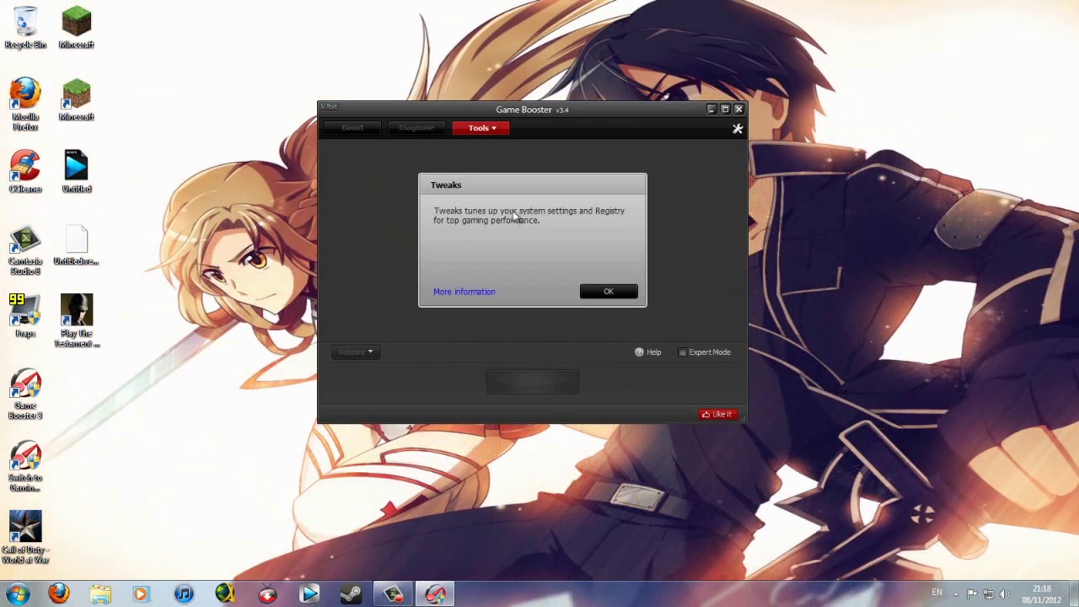
click(624, 301)
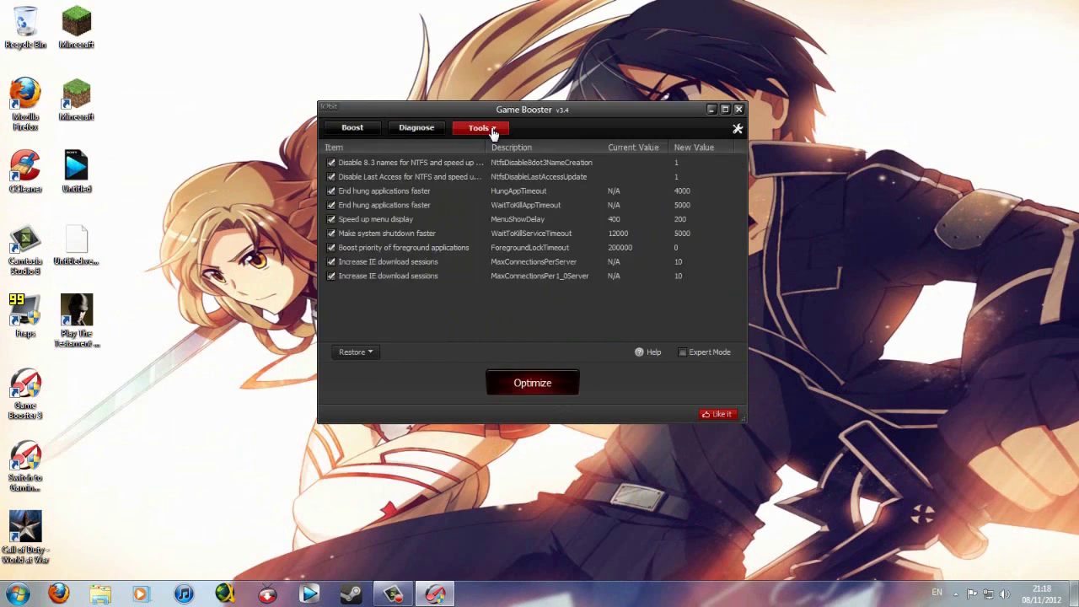
click(482, 128)
click(480, 160)
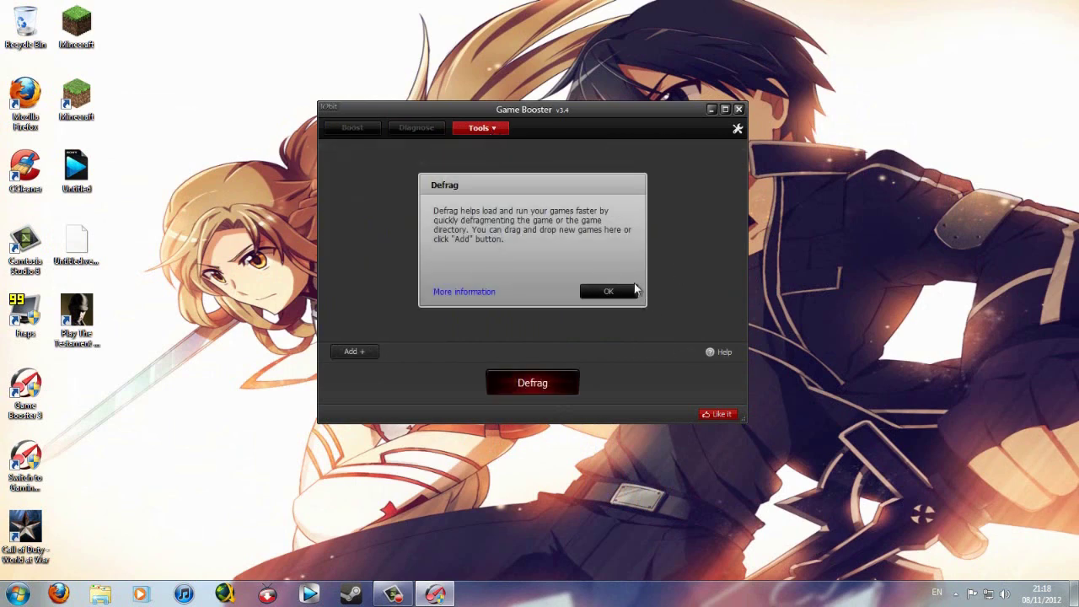
click(622, 292)
click(496, 131)
click(516, 160)
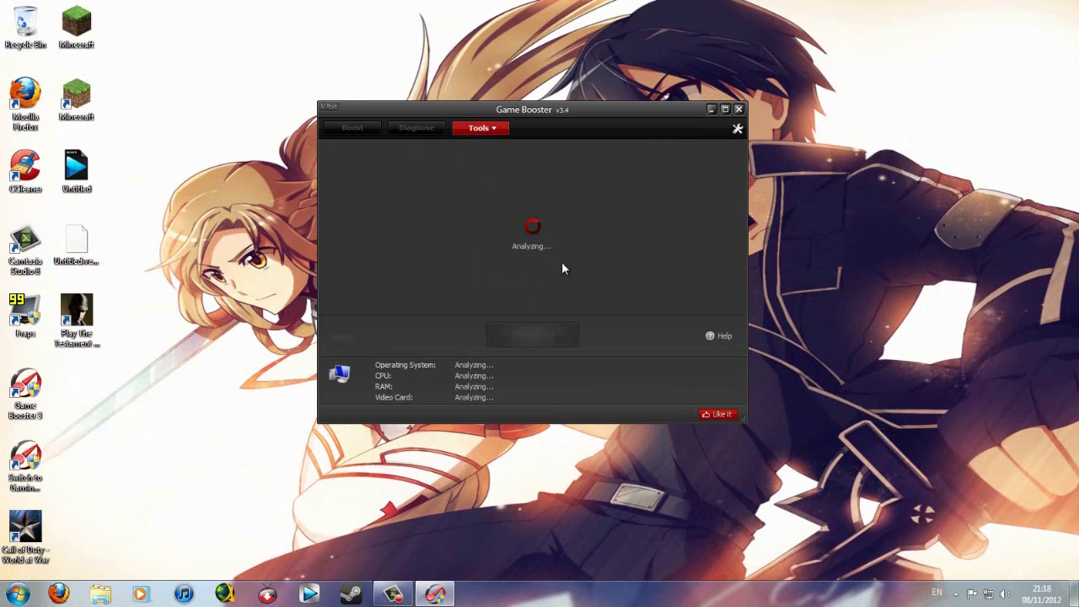
click(739, 111)
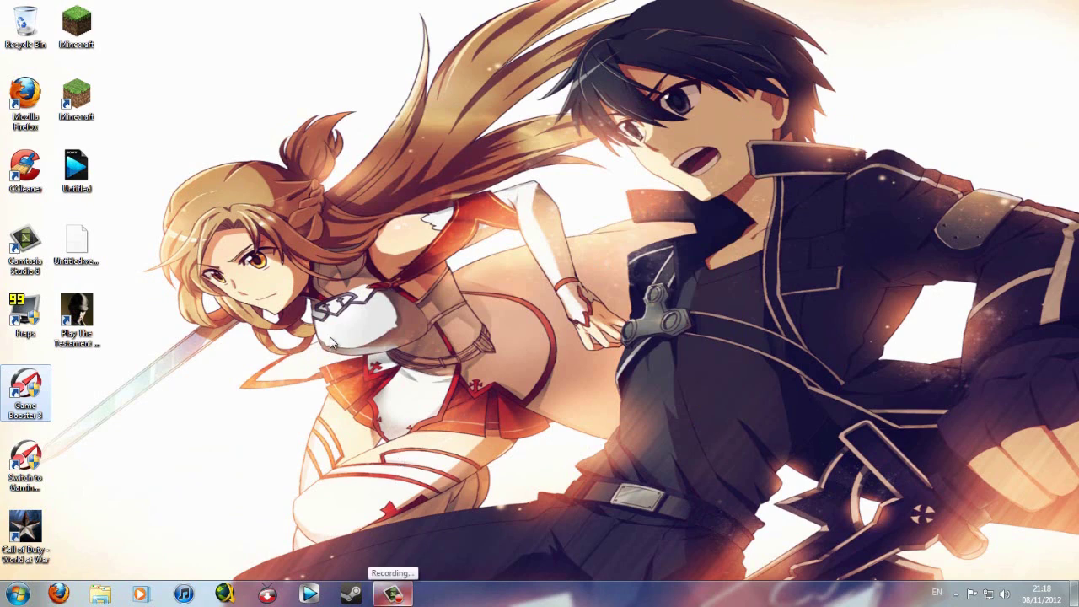
- Find Defraggler among all installed programs and launch it
click(19, 594)
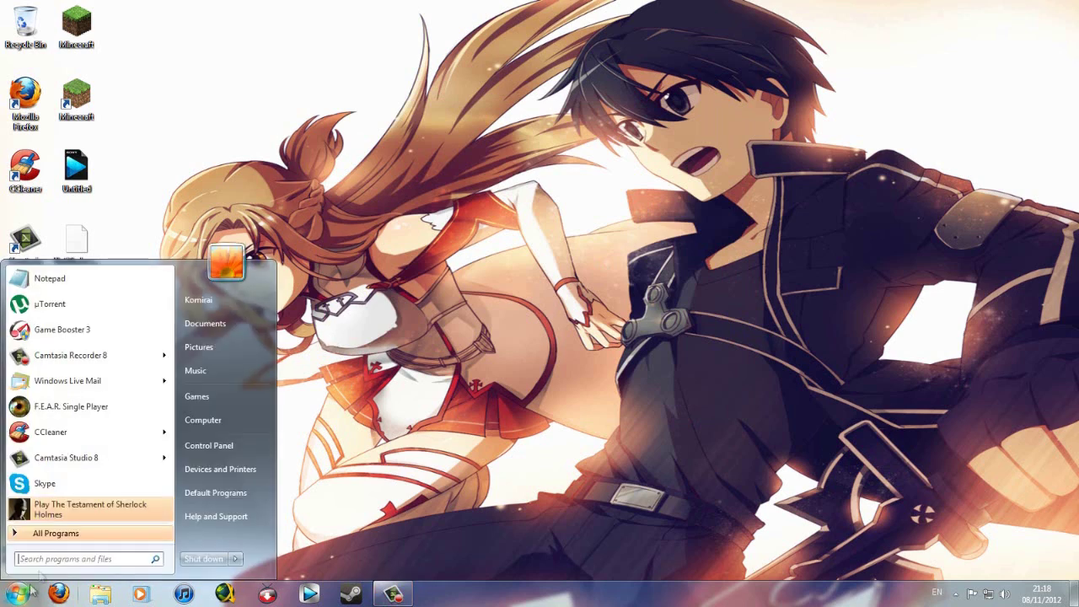
click(56, 532)
scroll(55, 478, down, 12)
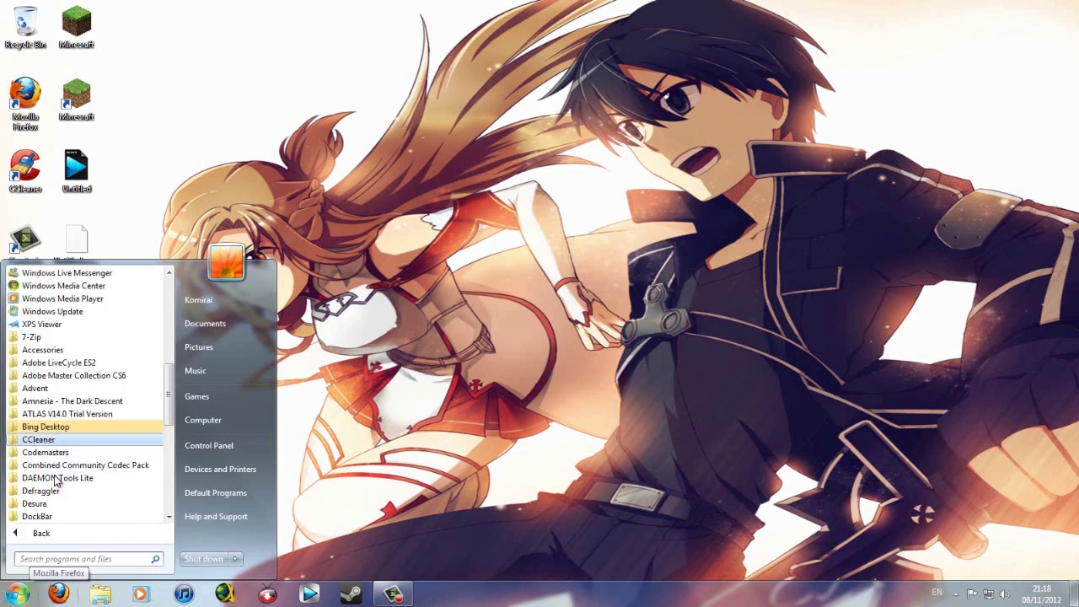
scroll(54, 475, down, 3)
scroll(54, 475, up, 1)
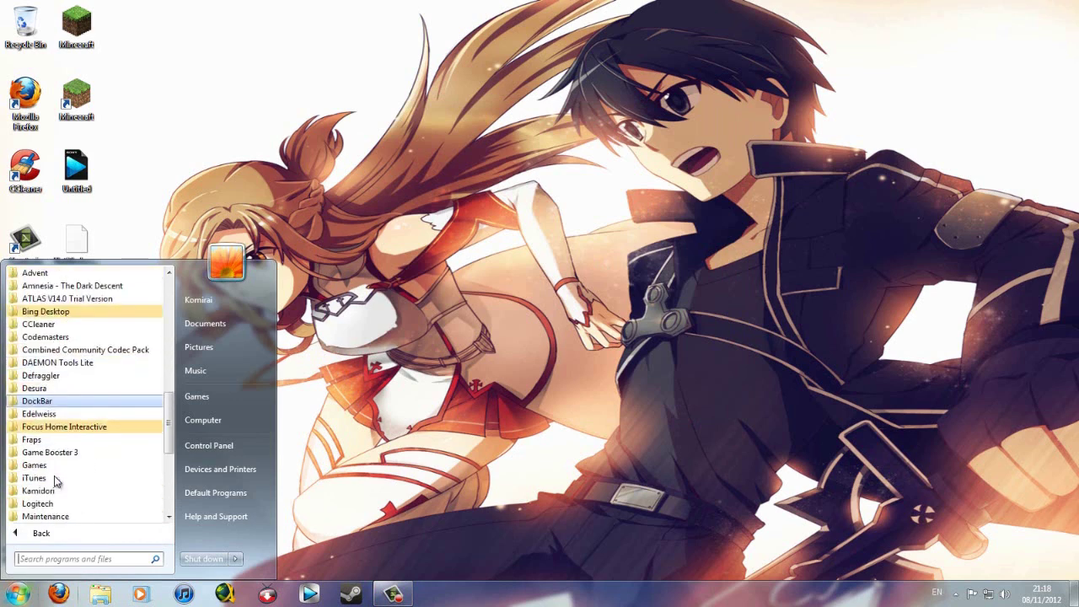
click(49, 377)
click(53, 401)
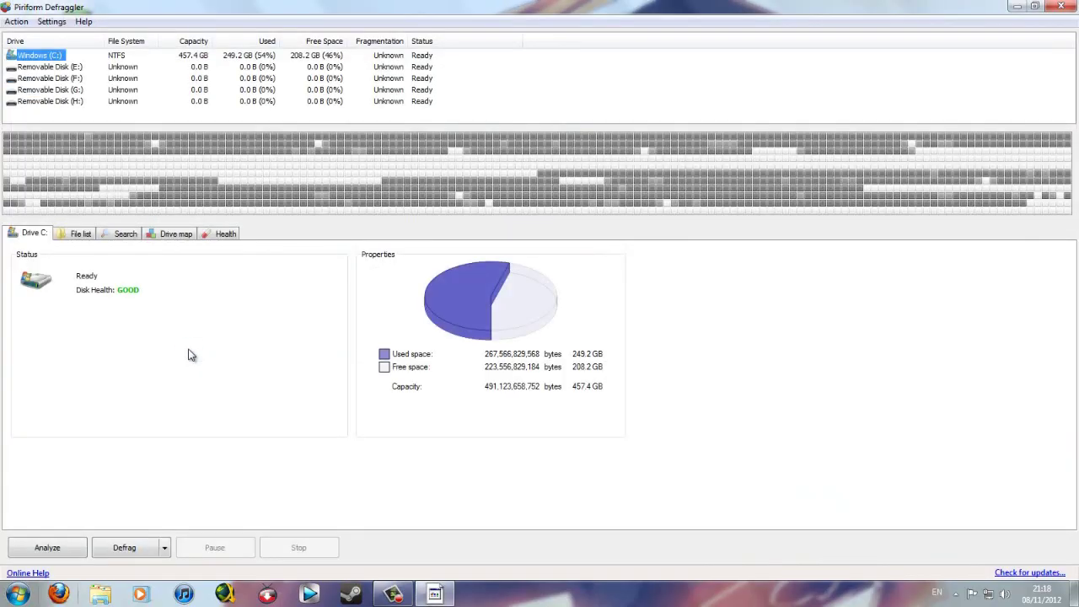
- Check the available defrag modes for the Windows (C:) drive and close Defraggler
click(166, 548)
click(174, 502)
click(1016, 6)
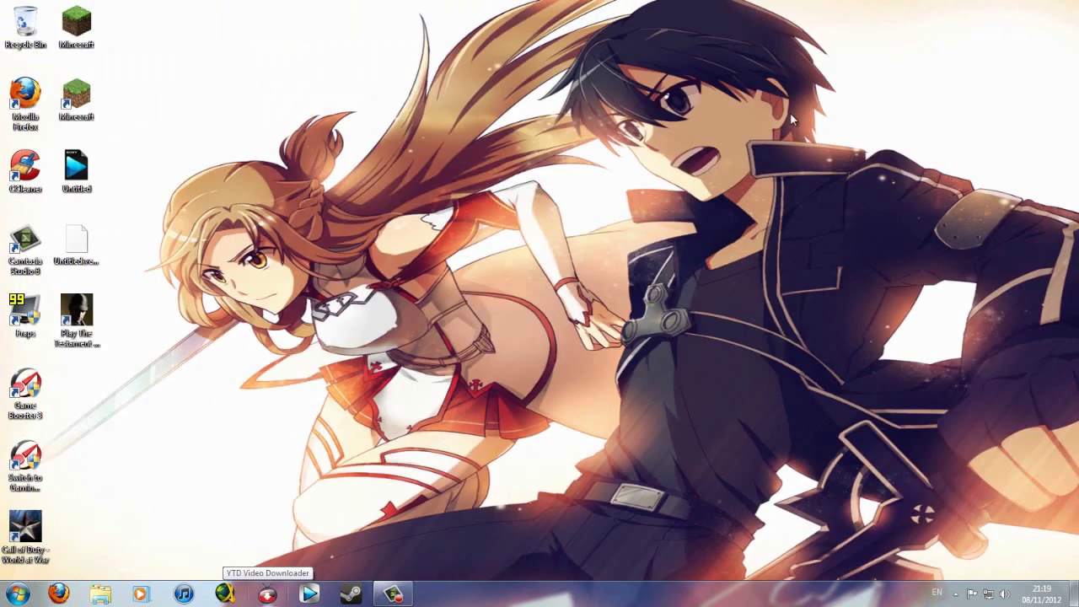